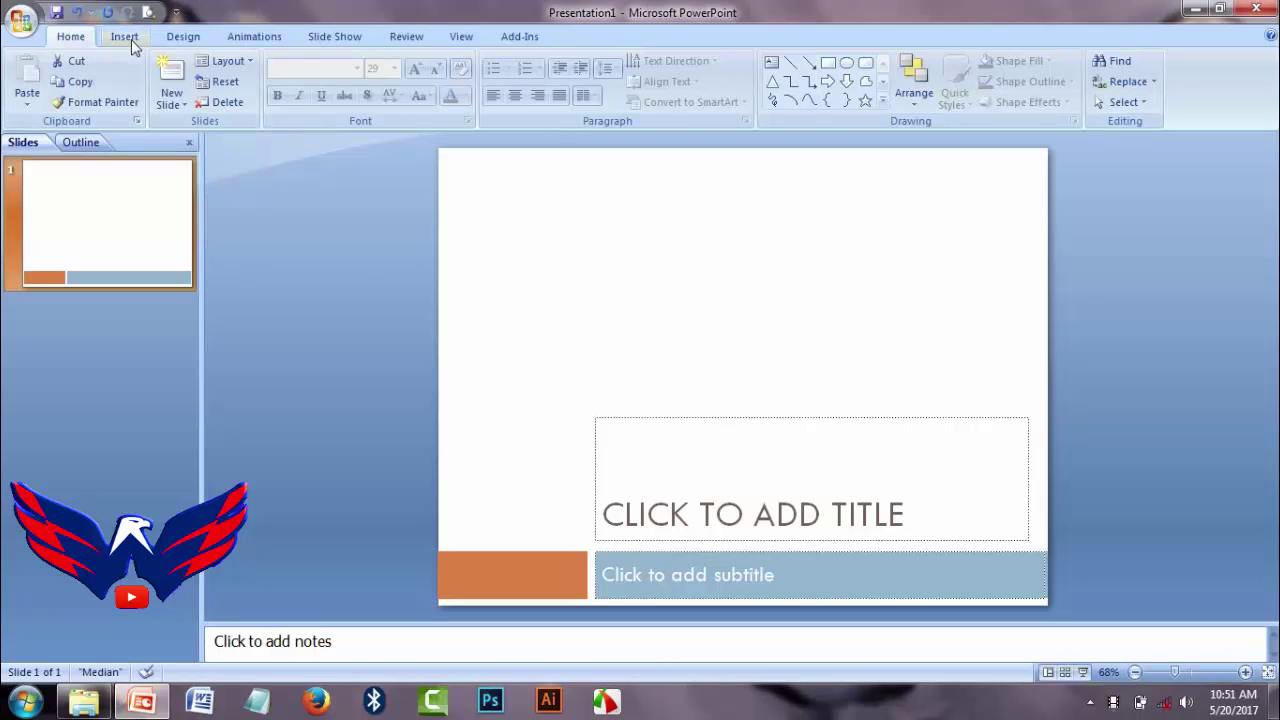
Step: Select the first slide and bring up the Design ribbon
click(250, 190)
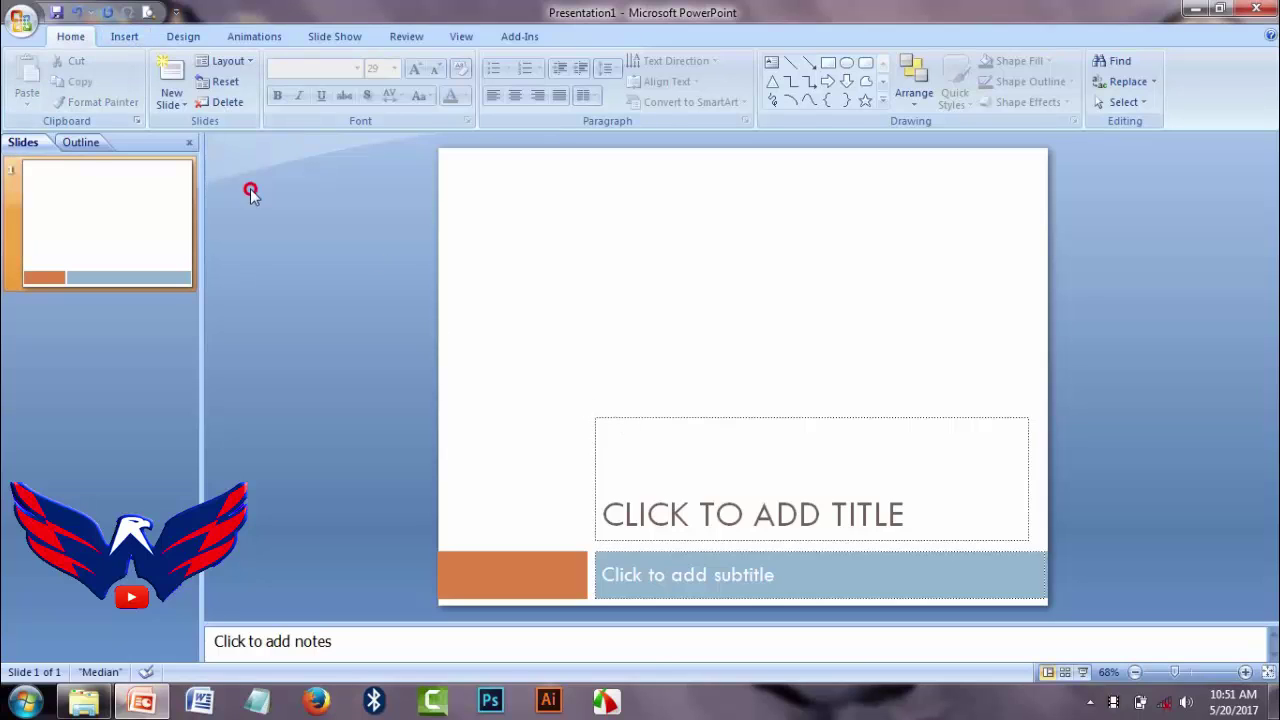
click(186, 37)
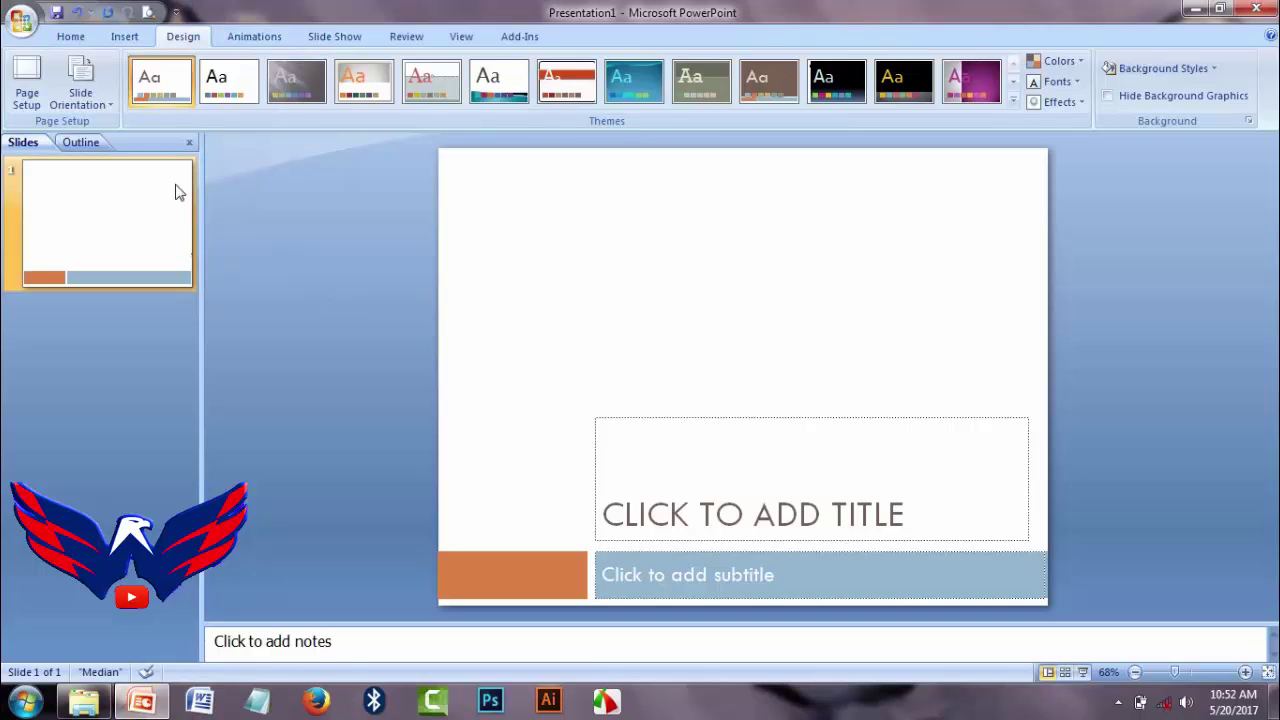
Step: In Page Setup, keep On-screen Show (4:3) and raise the slide height to 7.7 inches
click(27, 90)
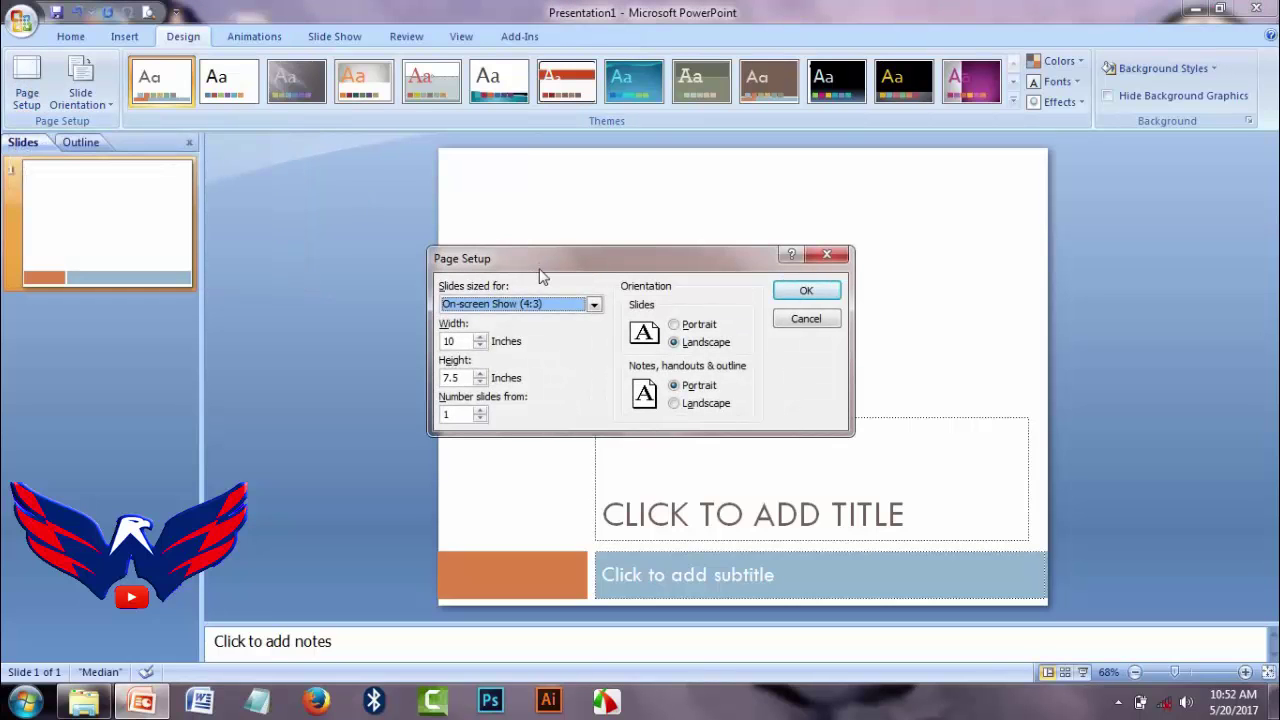
drag(539, 266, 373, 180)
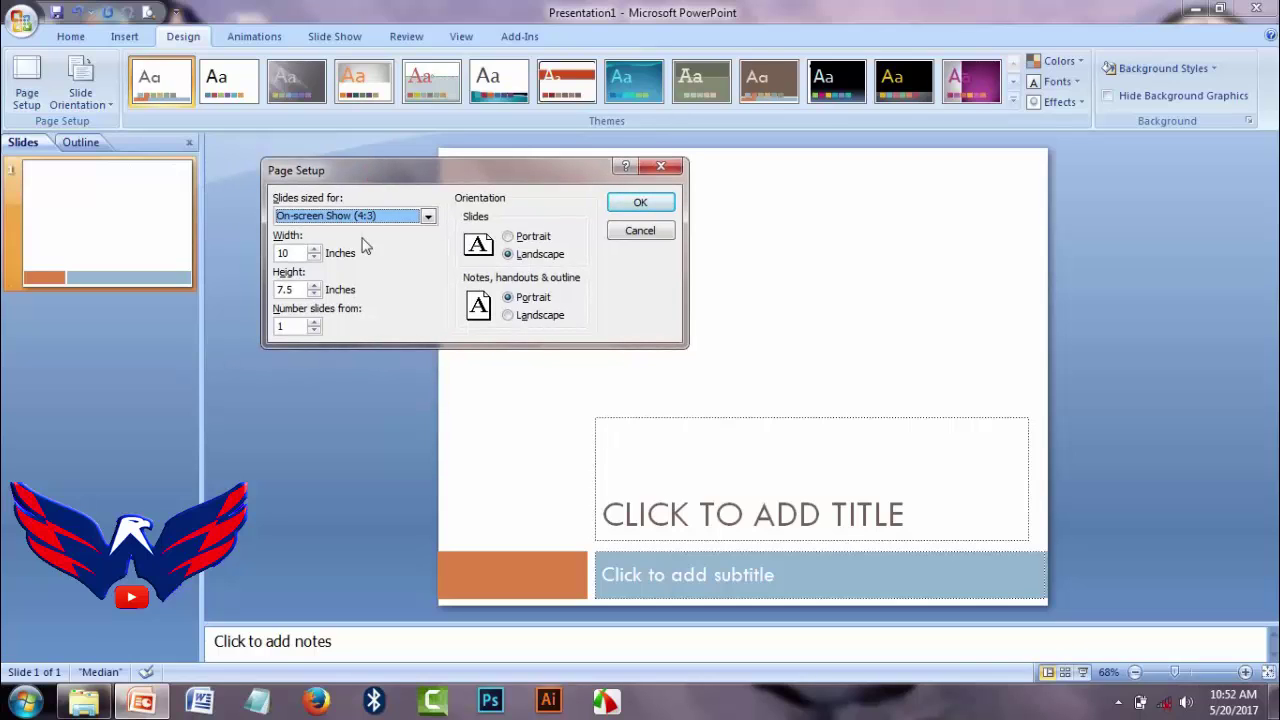
click(426, 216)
scroll(408, 255, down, 2)
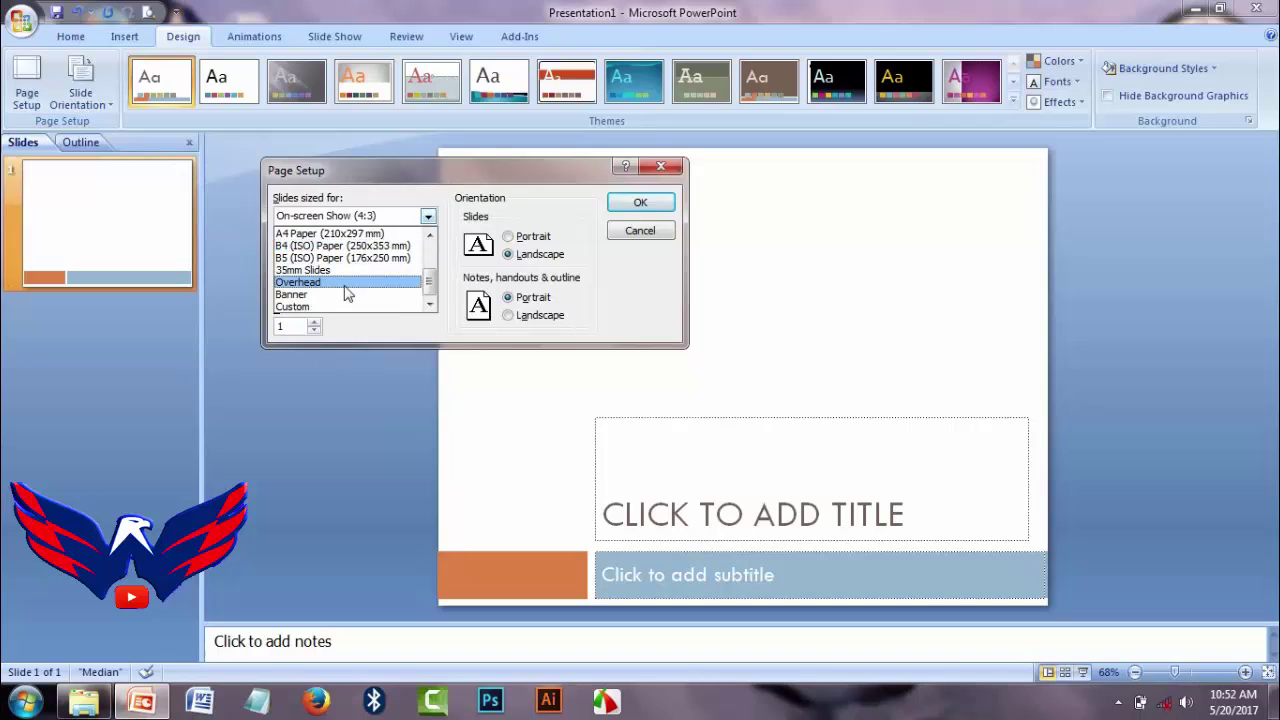
scroll(355, 275, up, 1)
click(388, 233)
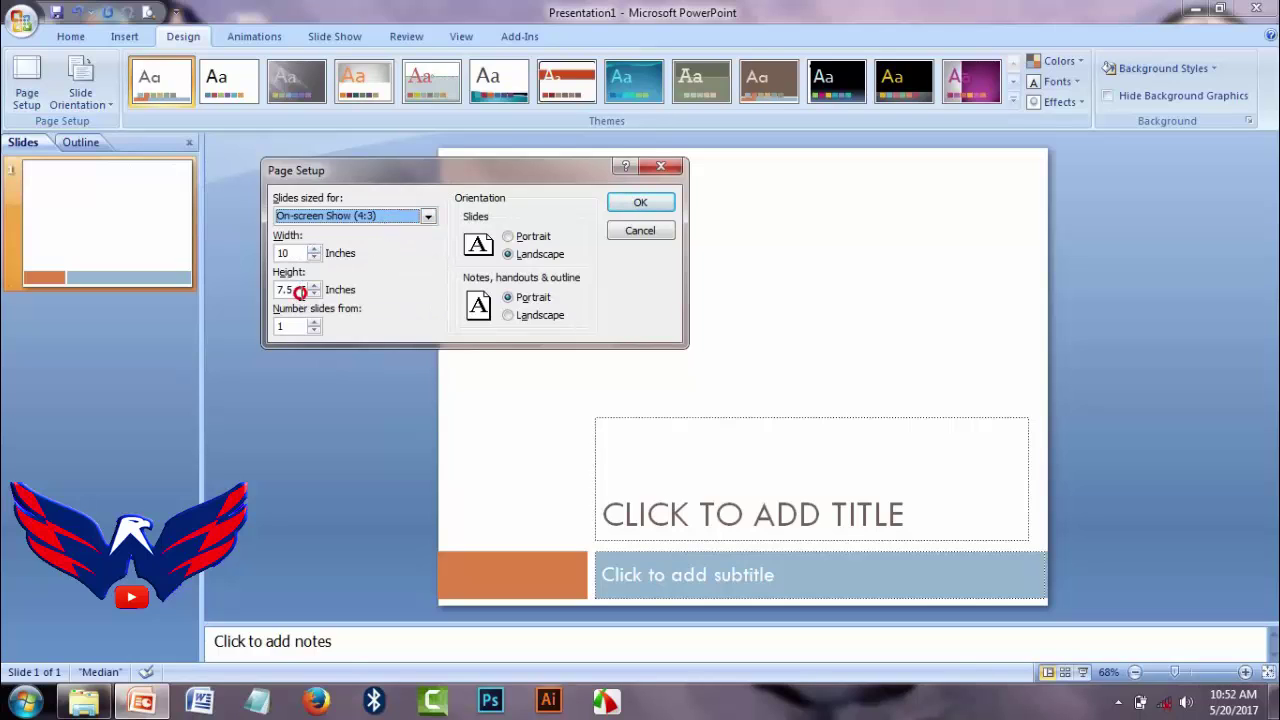
click(300, 290)
click(314, 286)
click(314, 286)
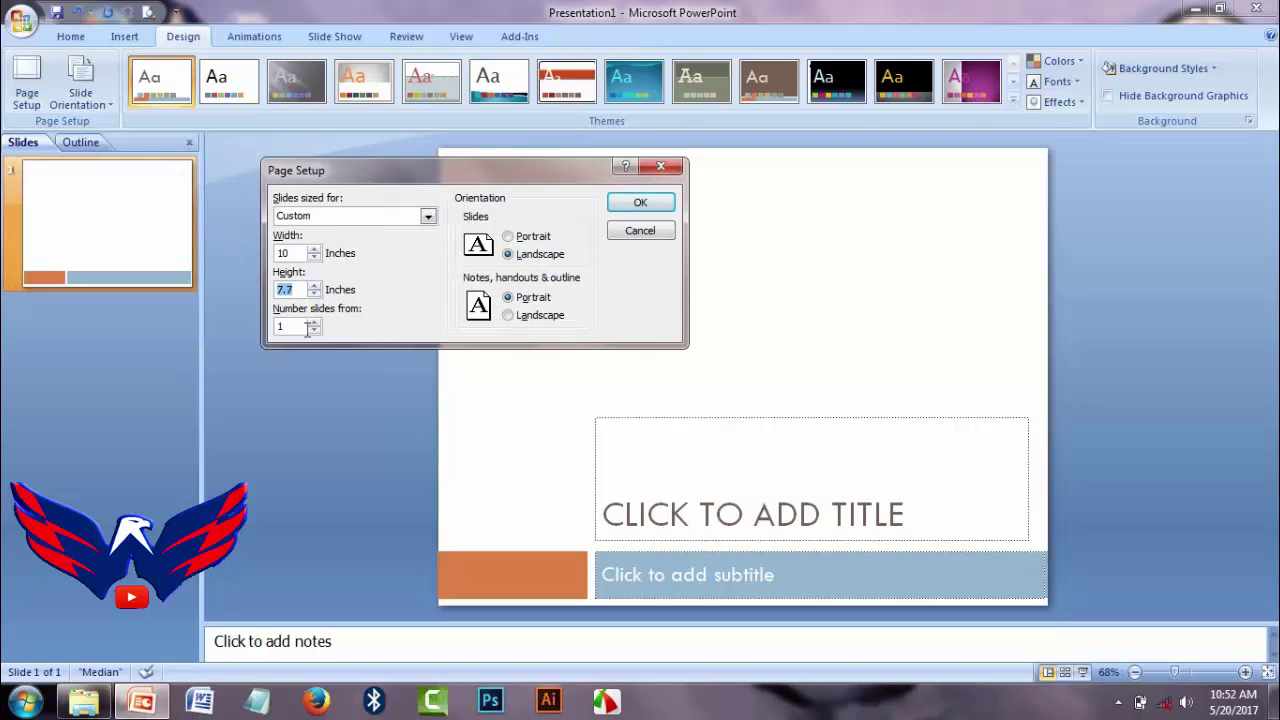
click(297, 327)
Step: Confirm the 10 × 7.7 inch slide size and keep Landscape orientation
click(636, 205)
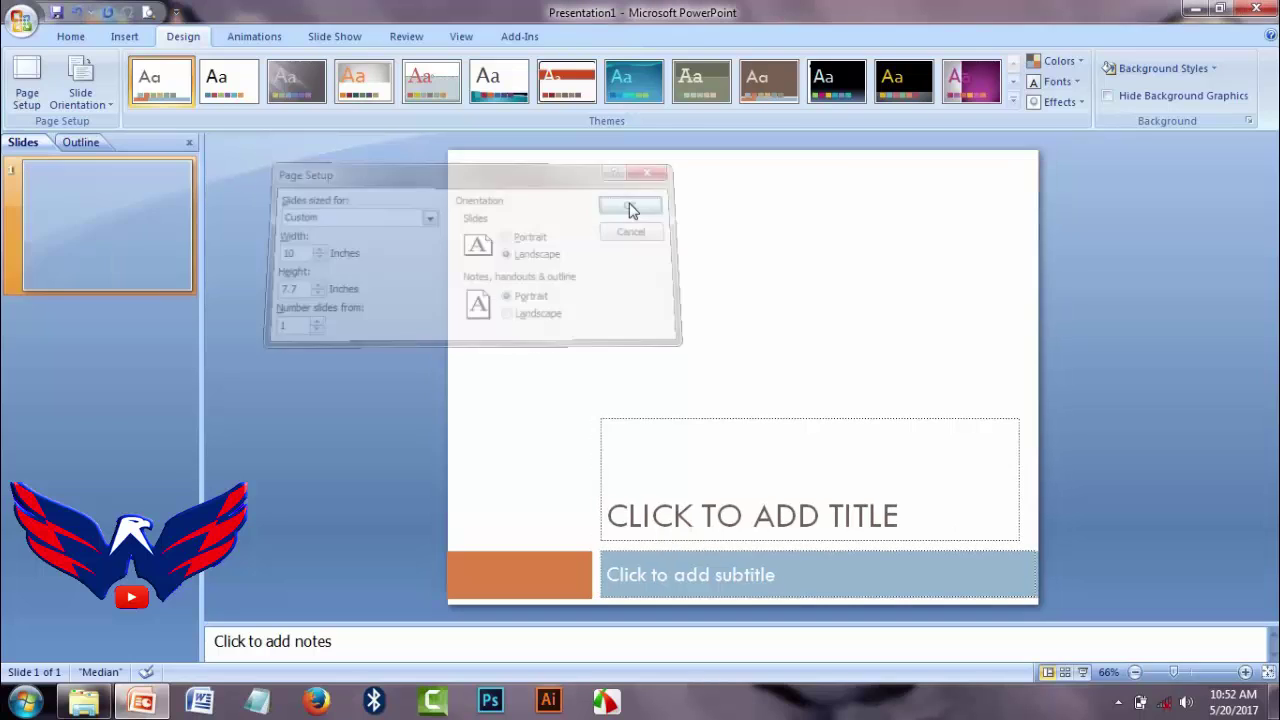
click(90, 97)
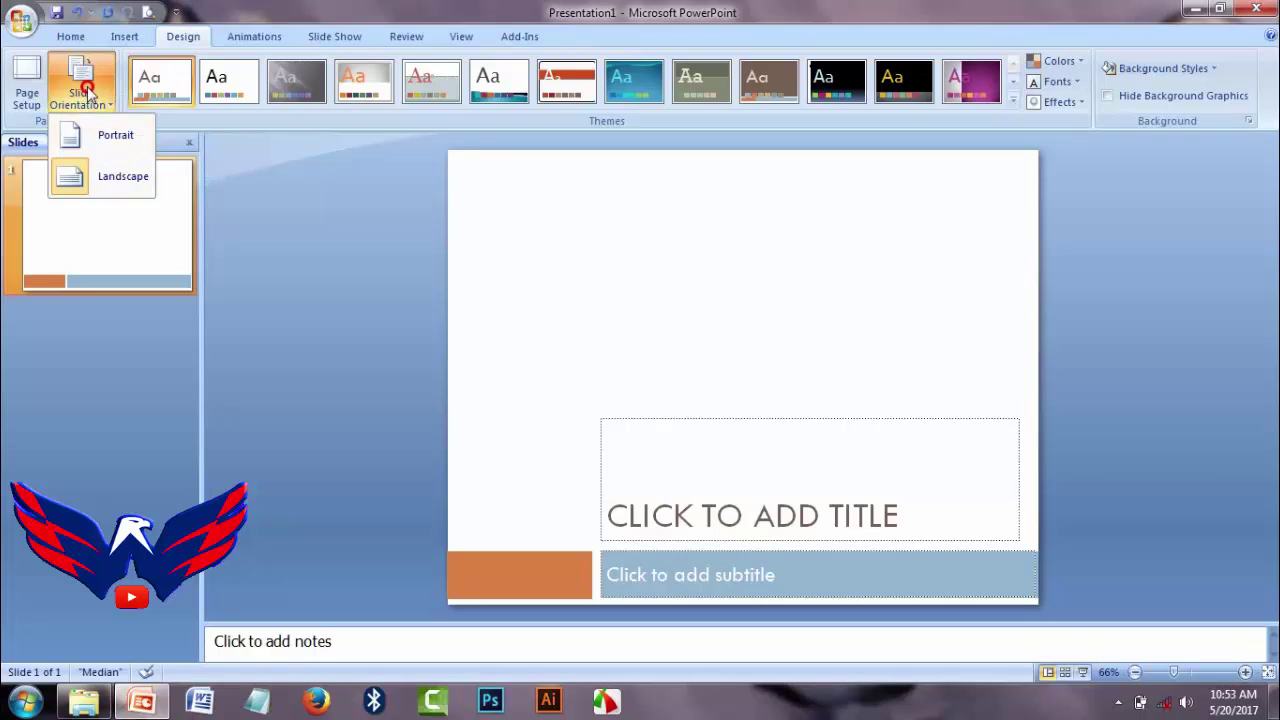
click(90, 95)
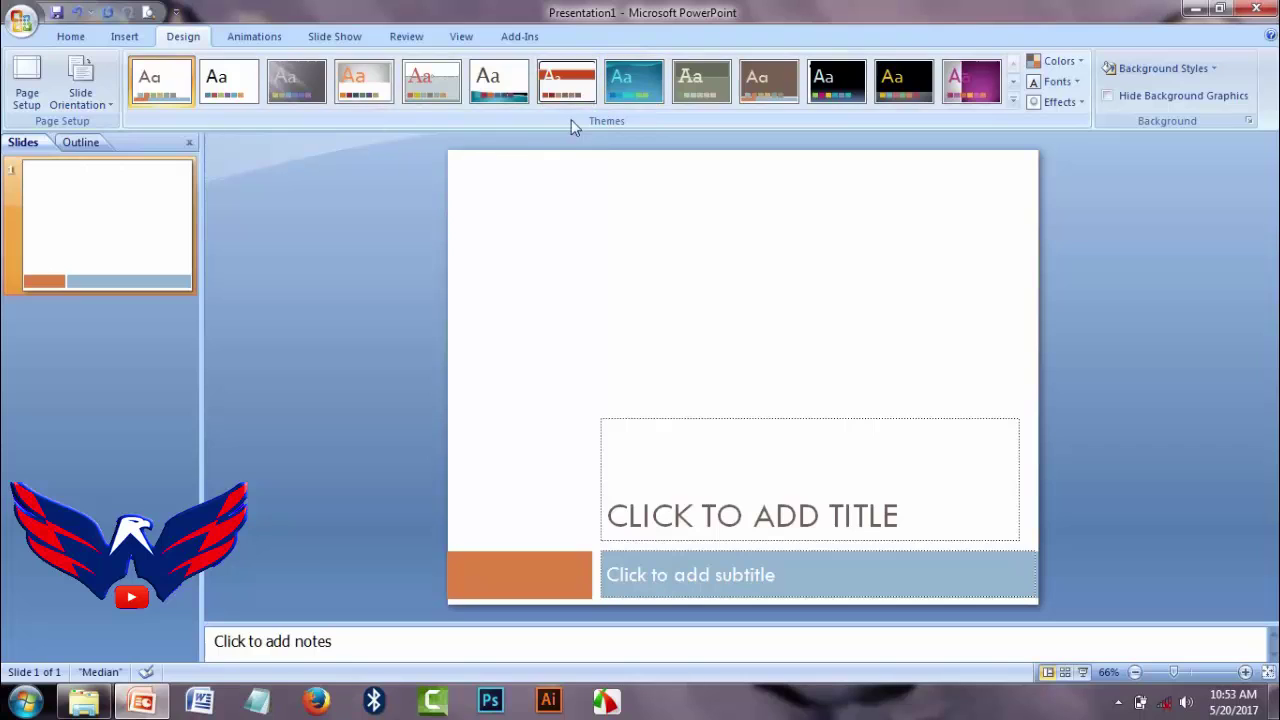
Step: Preview the Apex, Office Theme and Aspect themes, then apply Equity
click(1011, 103)
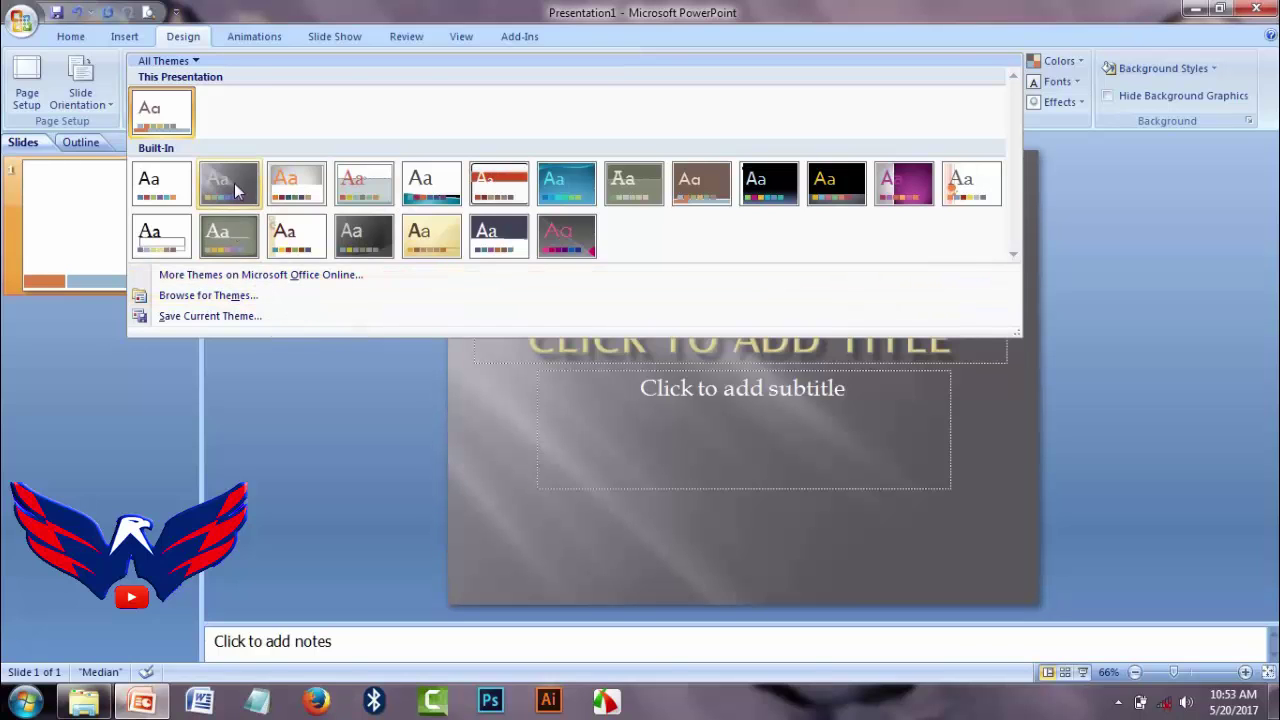
click(234, 183)
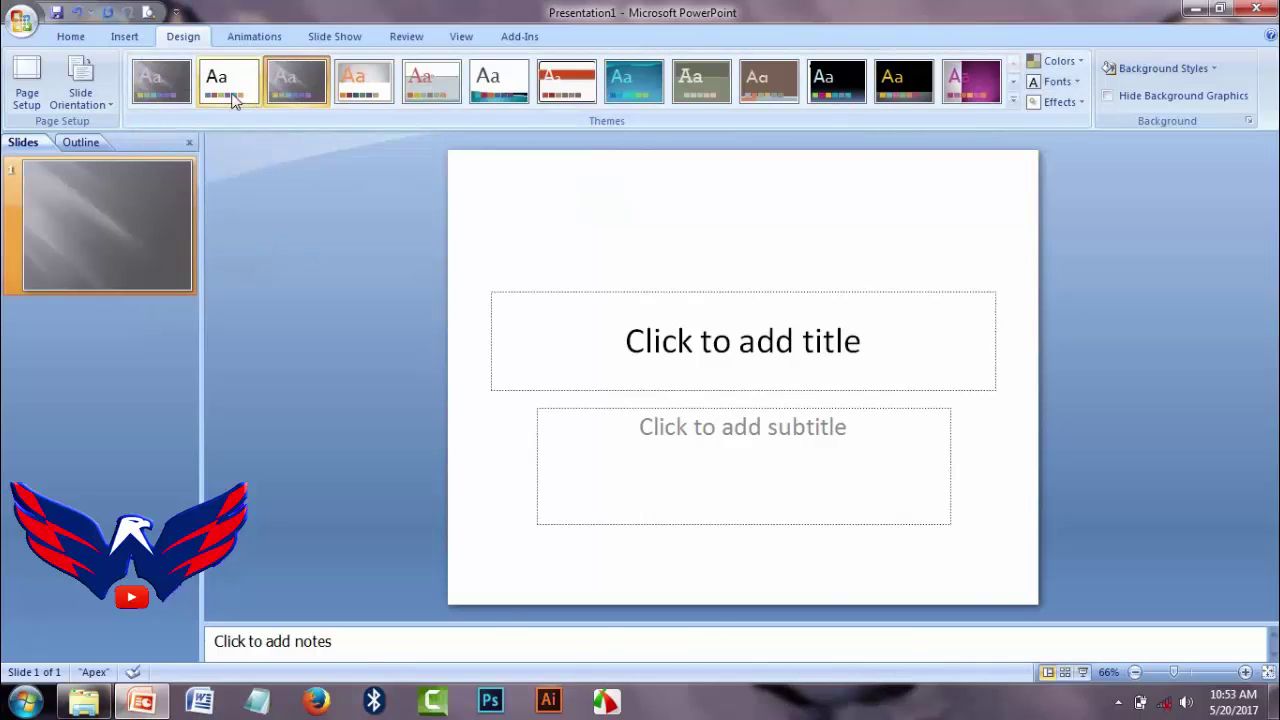
click(232, 98)
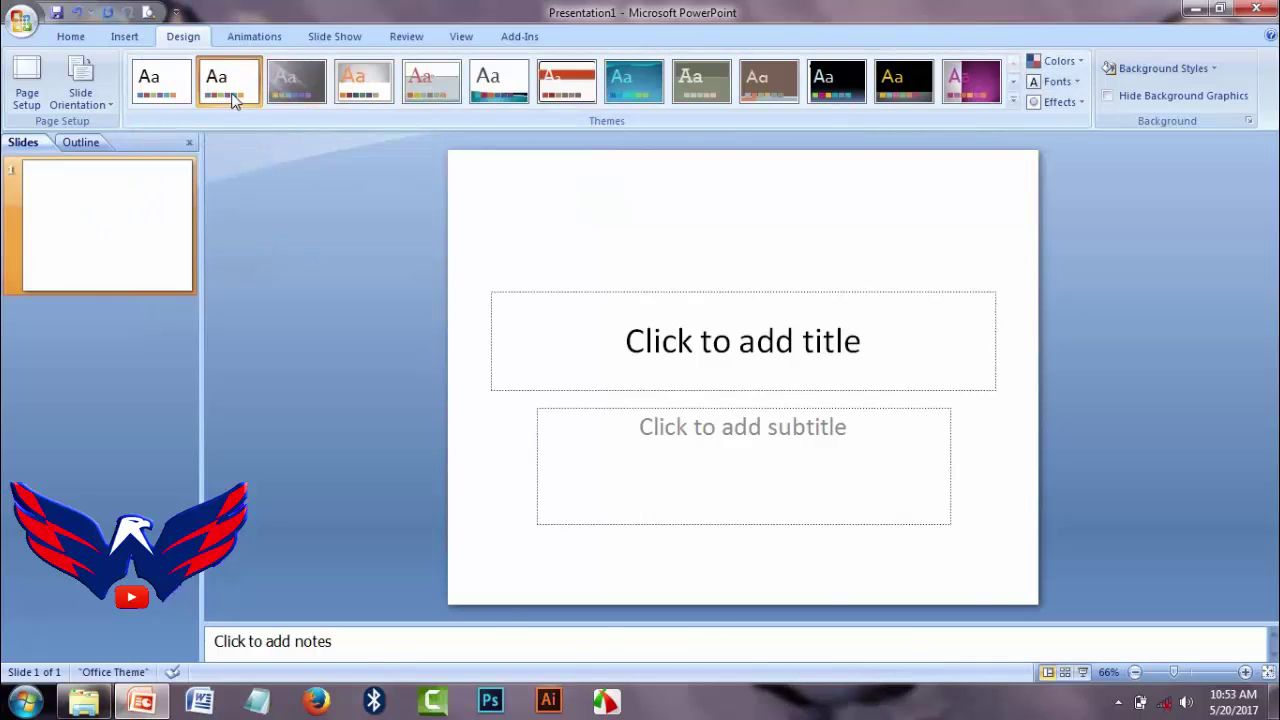
click(367, 90)
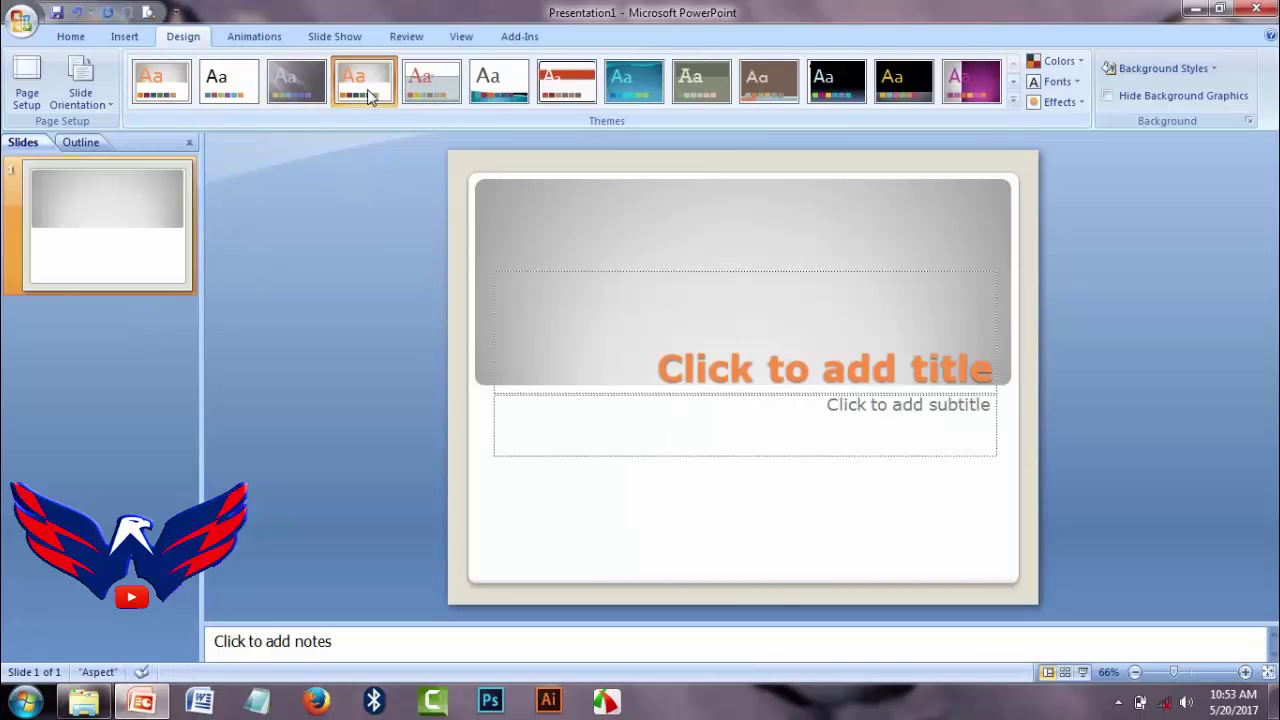
click(553, 93)
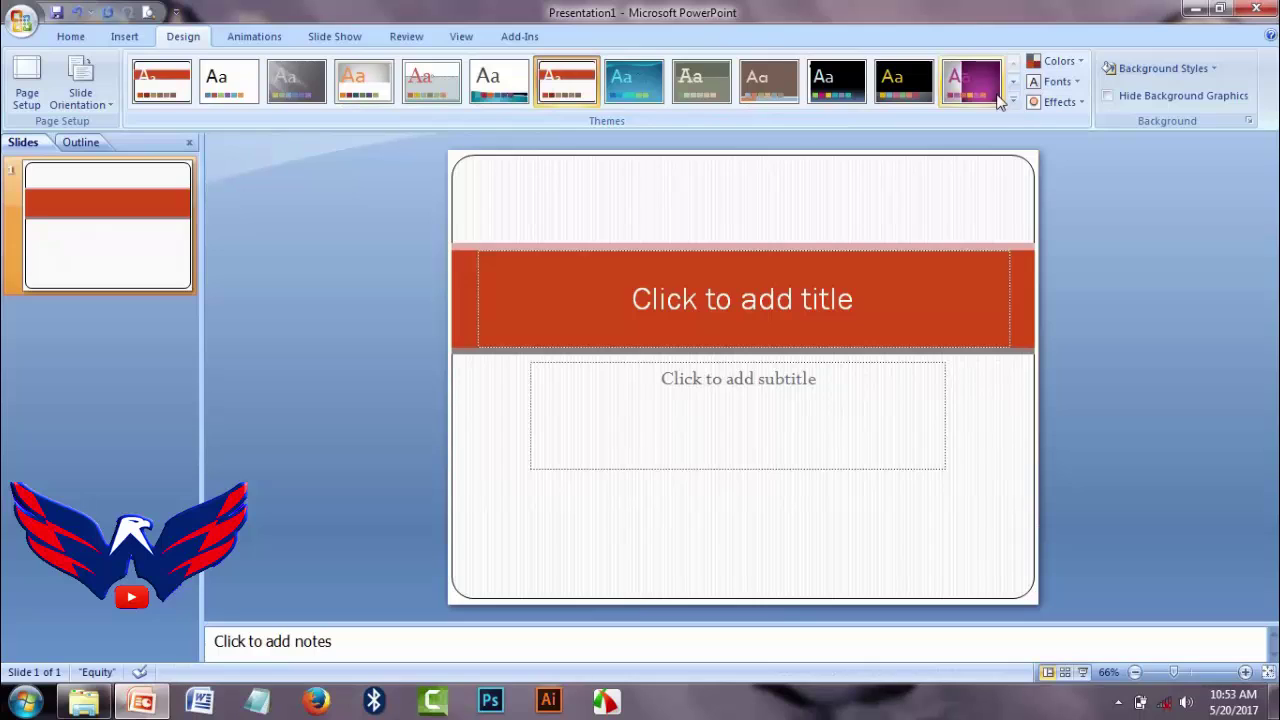
Step: Apply the Flow theme colour scheme to turn the title band blue
click(1075, 65)
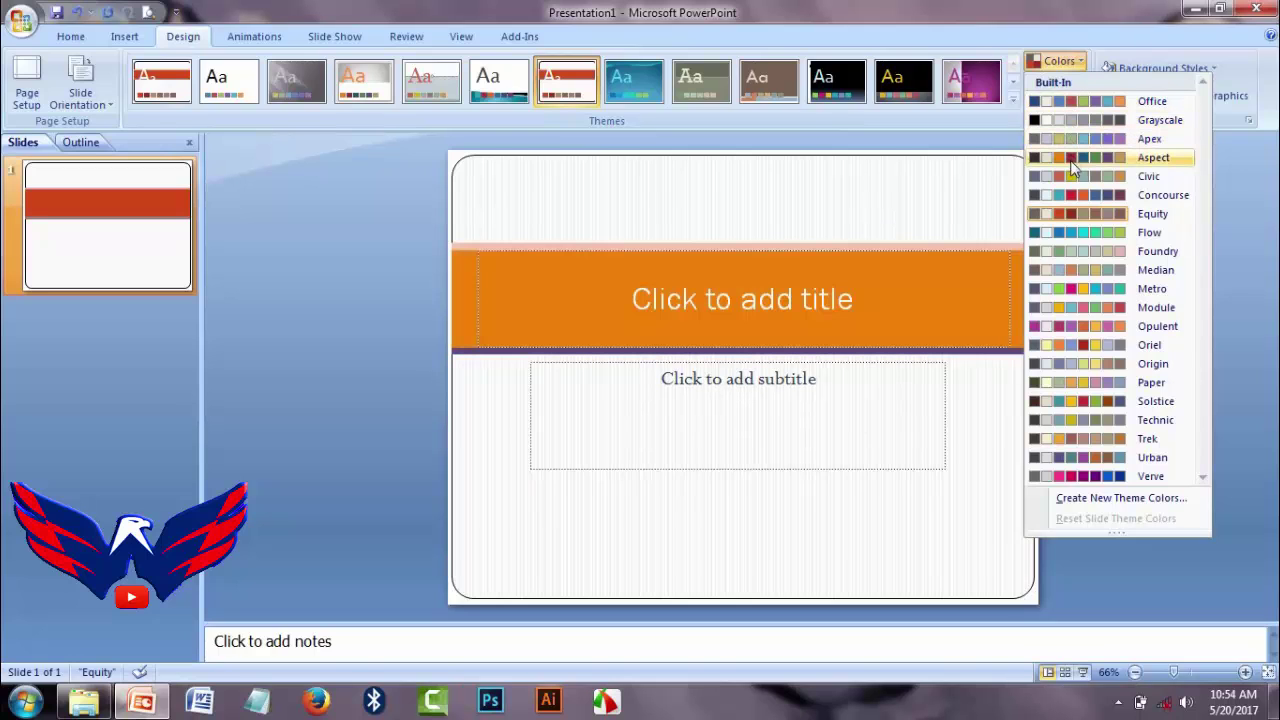
click(1056, 233)
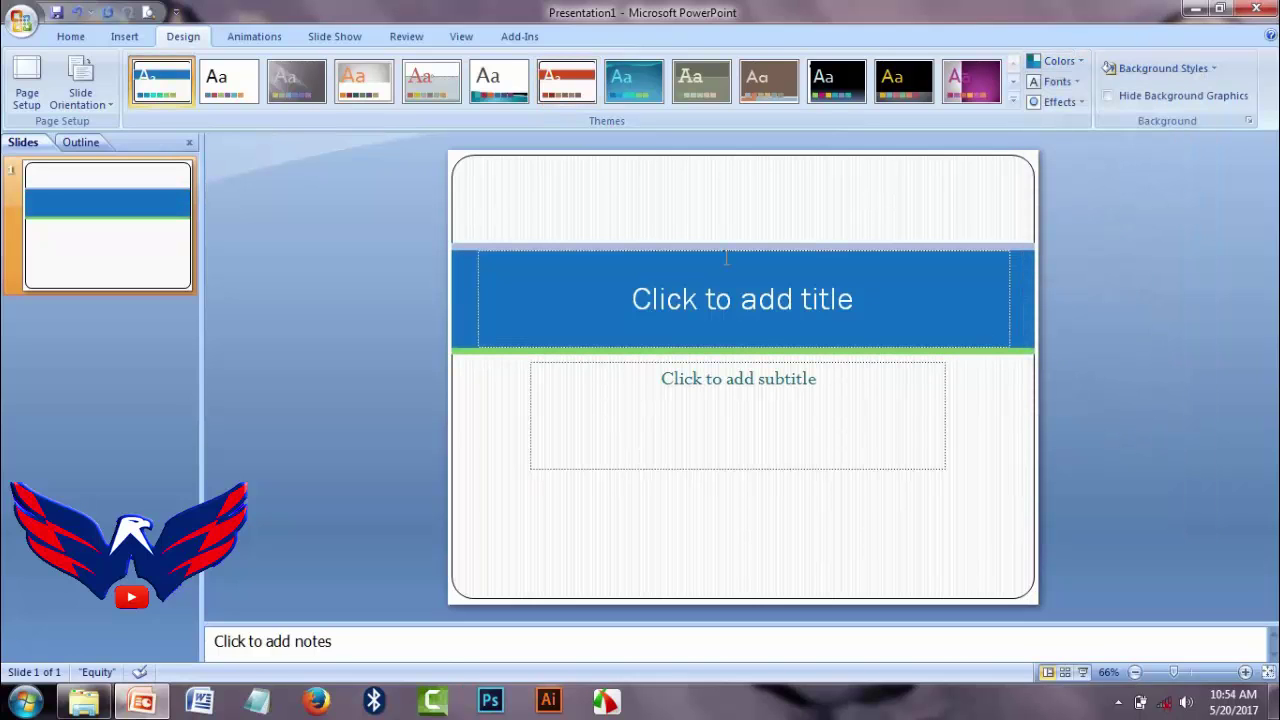
click(865, 309)
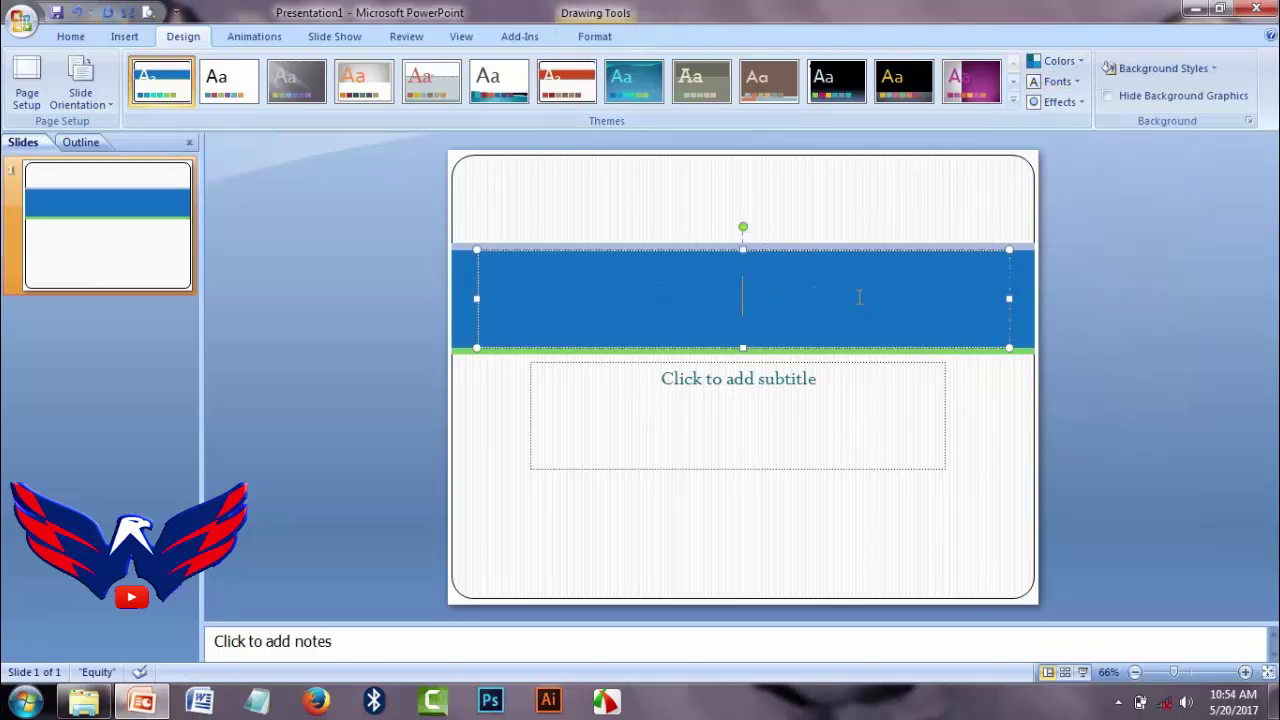
text(Bijo)
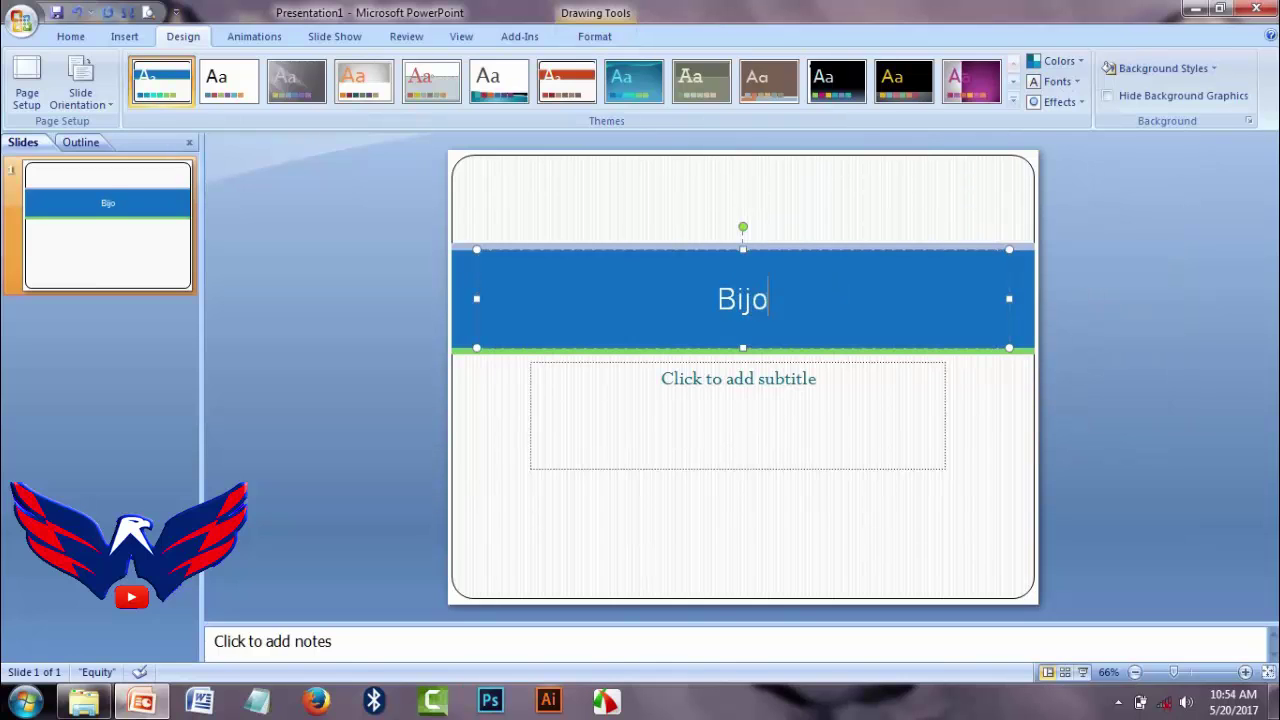
text(y Exclu)
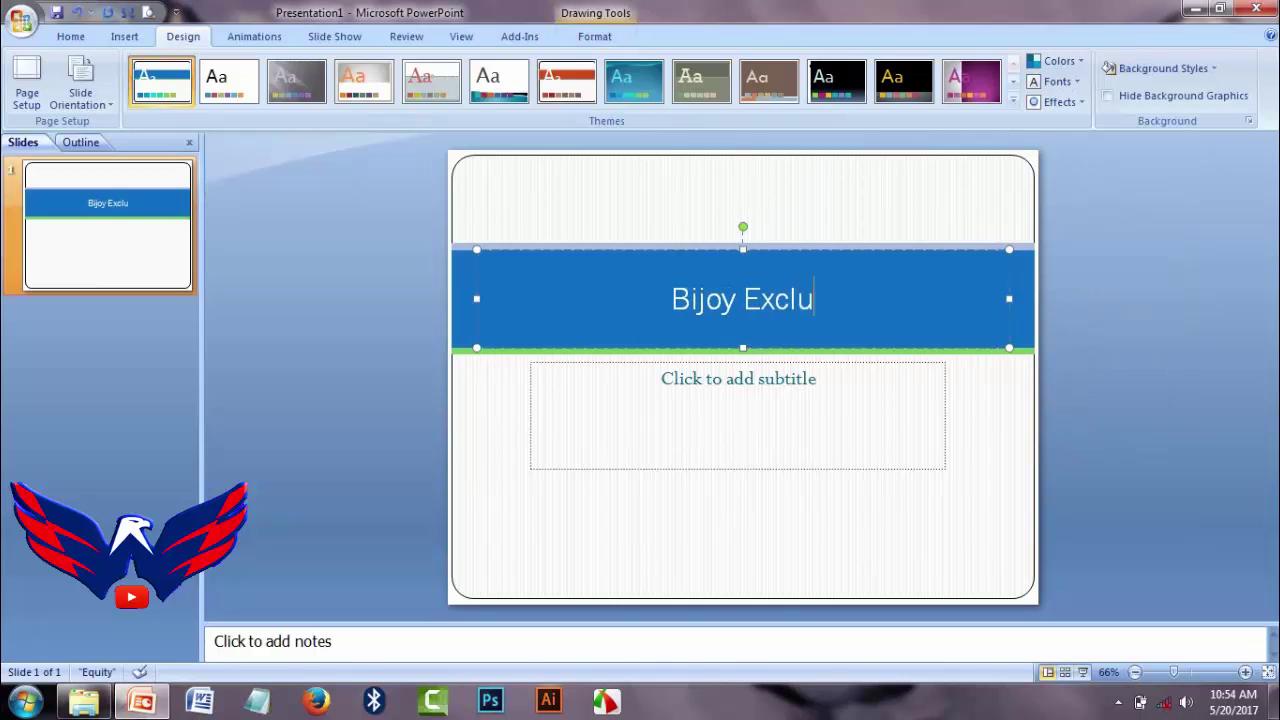
text(sive)
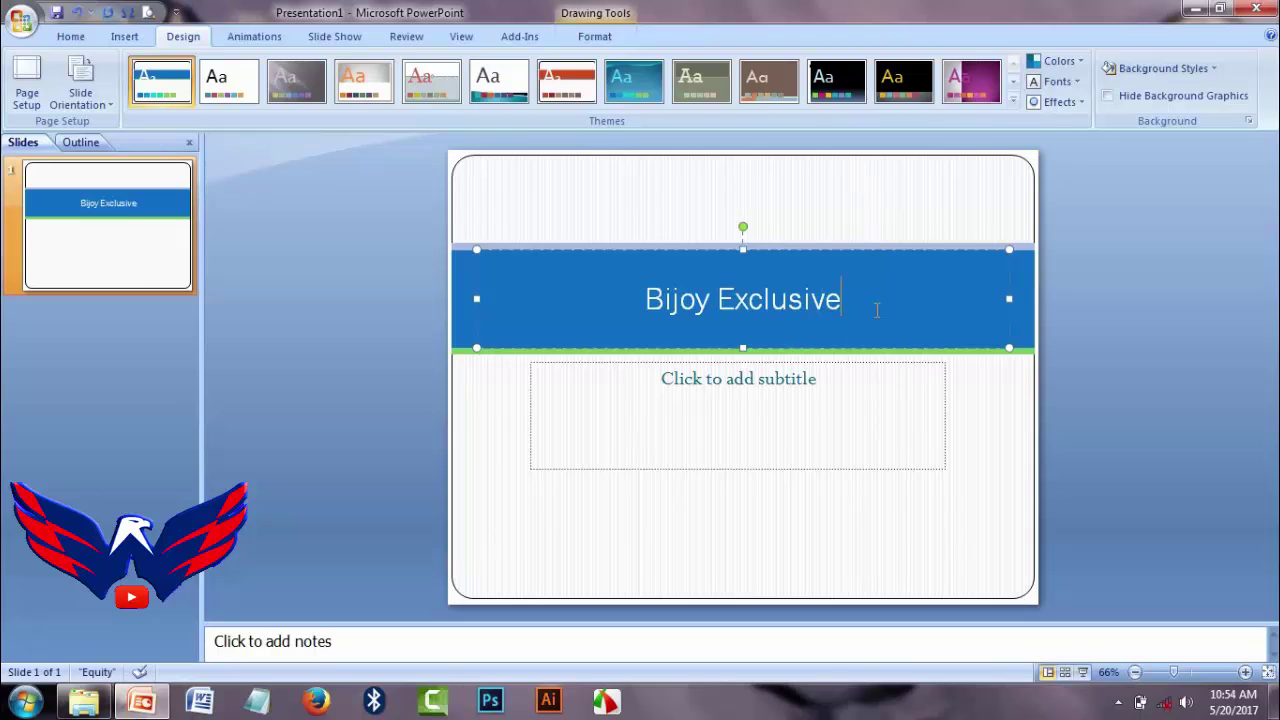
click(858, 400)
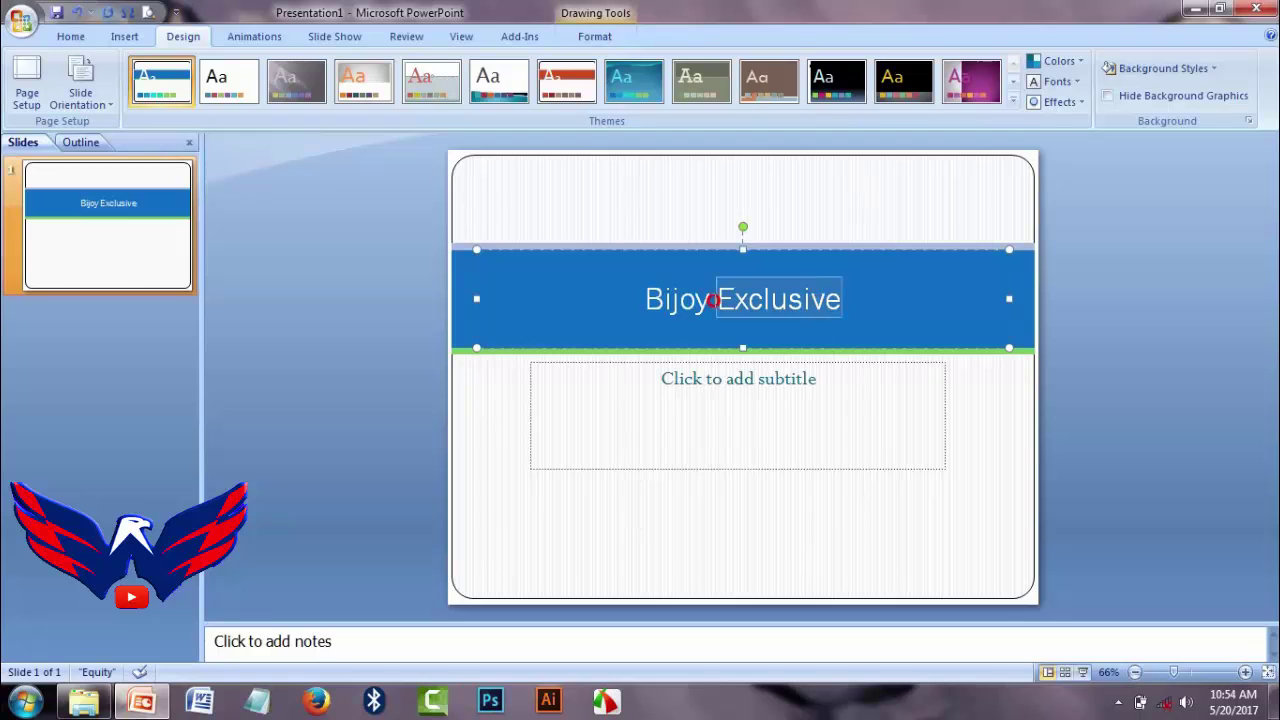
drag(856, 301, 642, 300)
click(920, 298)
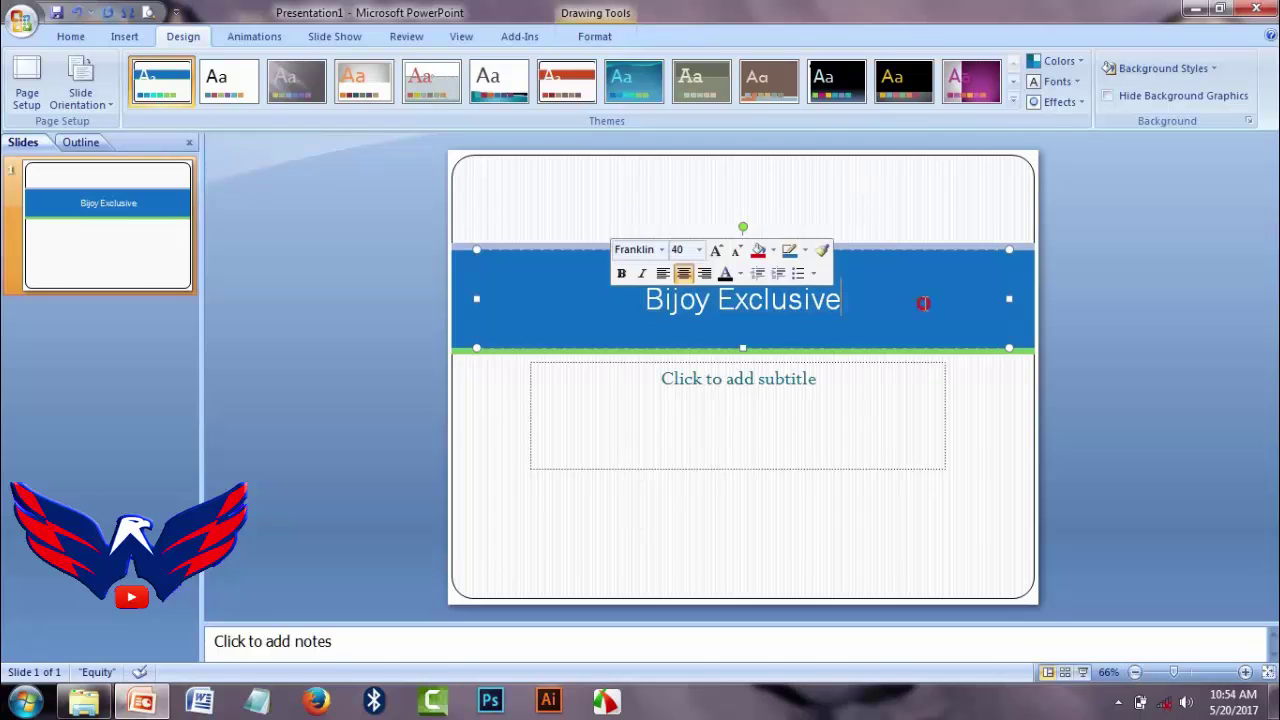
Step: Apply the Civic (Georgia) theme fonts, leaving theme effects unchanged
click(1074, 82)
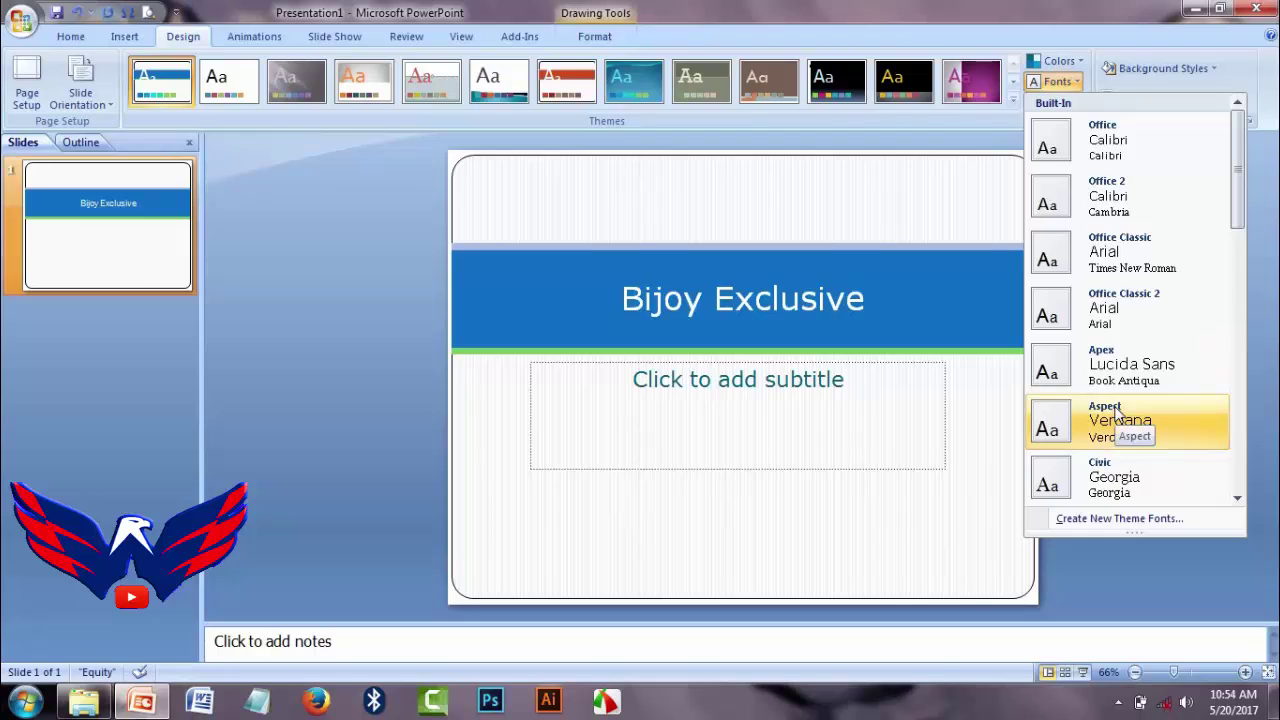
click(1101, 470)
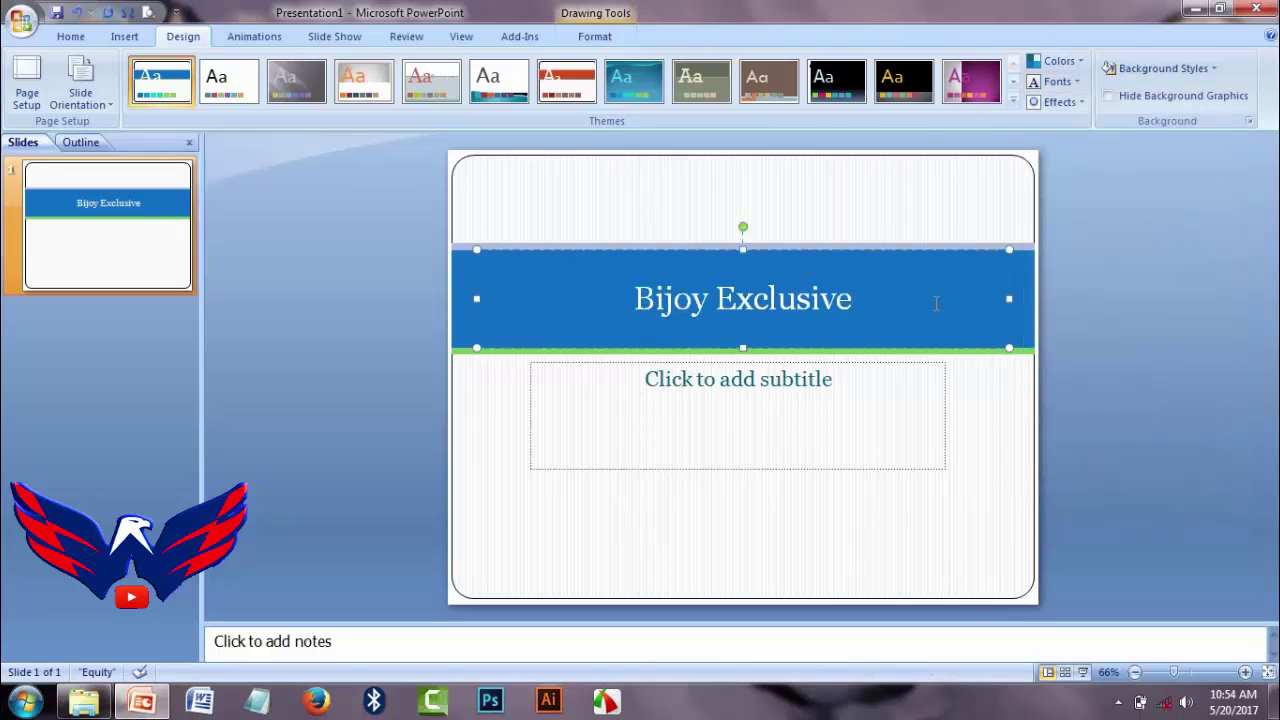
click(1080, 103)
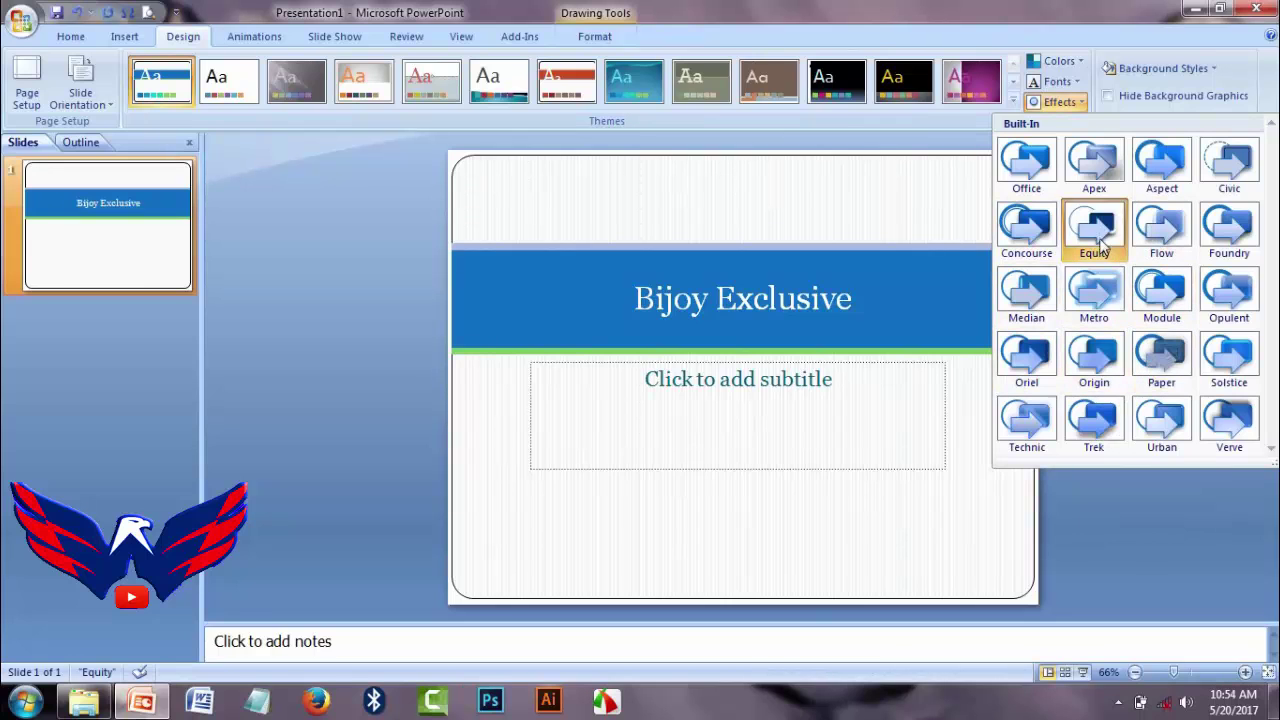
click(895, 218)
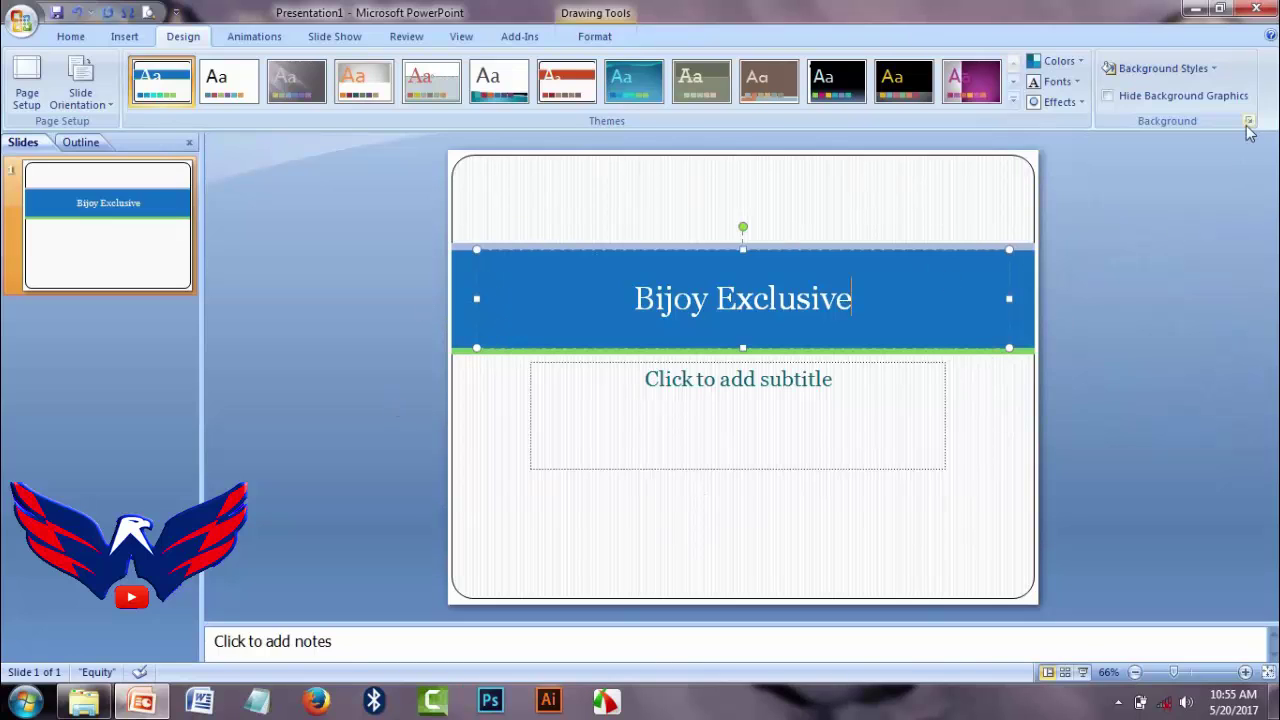
Step: Fill the background with the crumpled paper texture at 100% scale, applied to all slides
click(1213, 72)
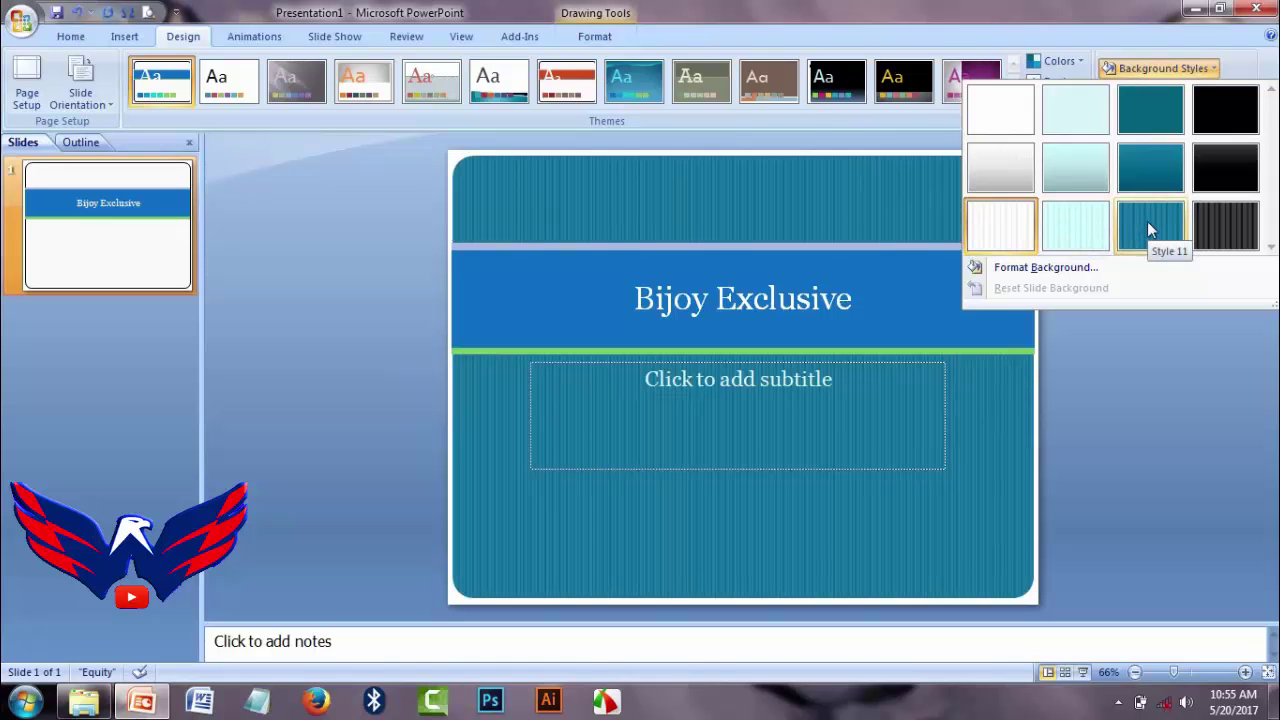
click(1041, 267)
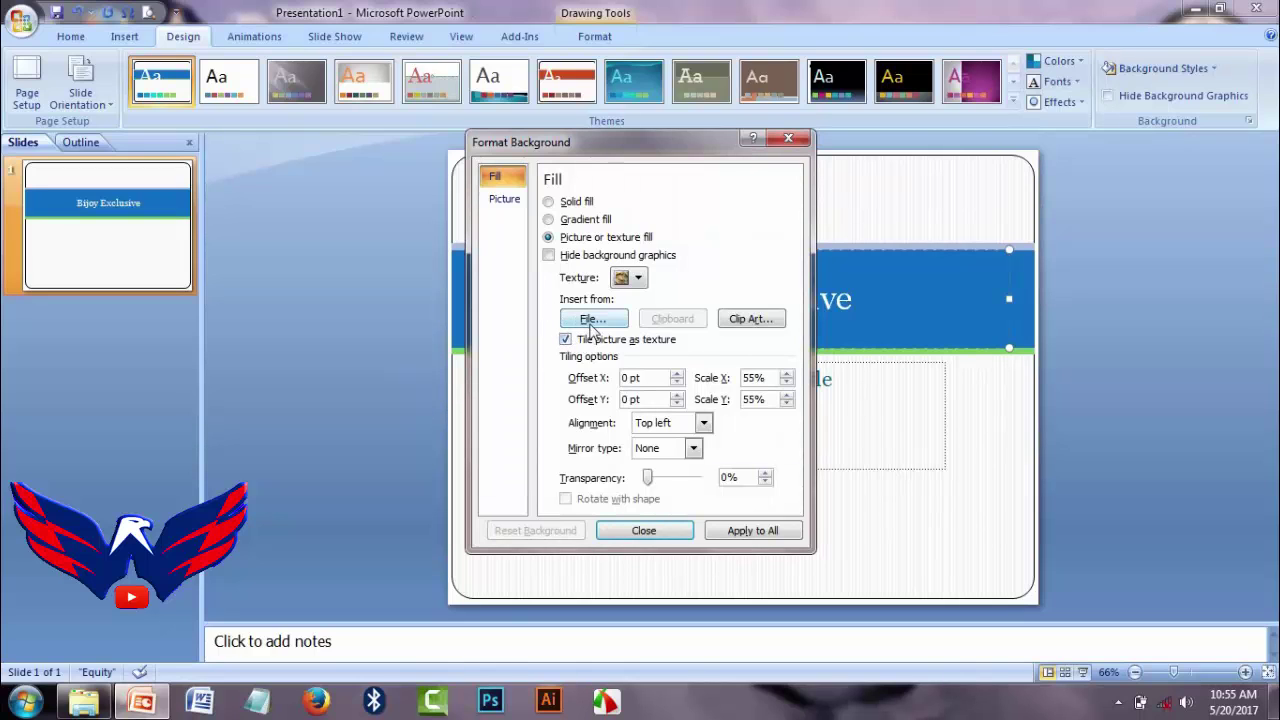
click(640, 279)
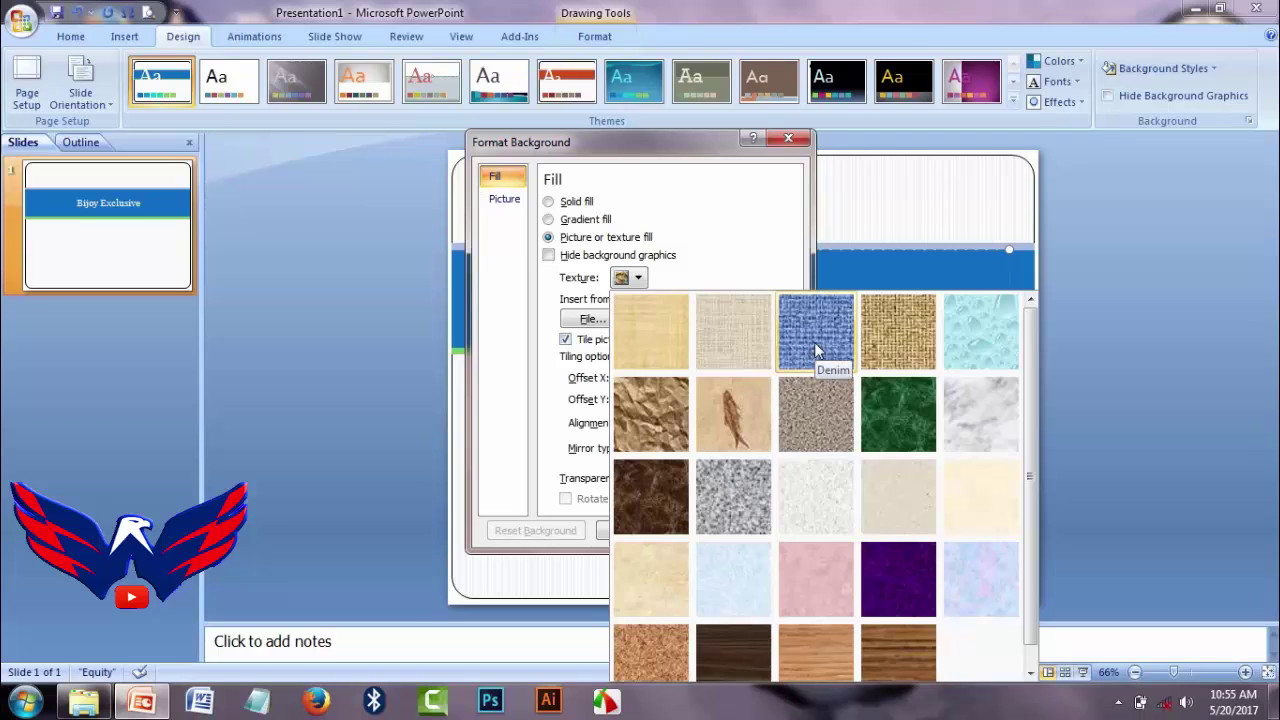
click(646, 428)
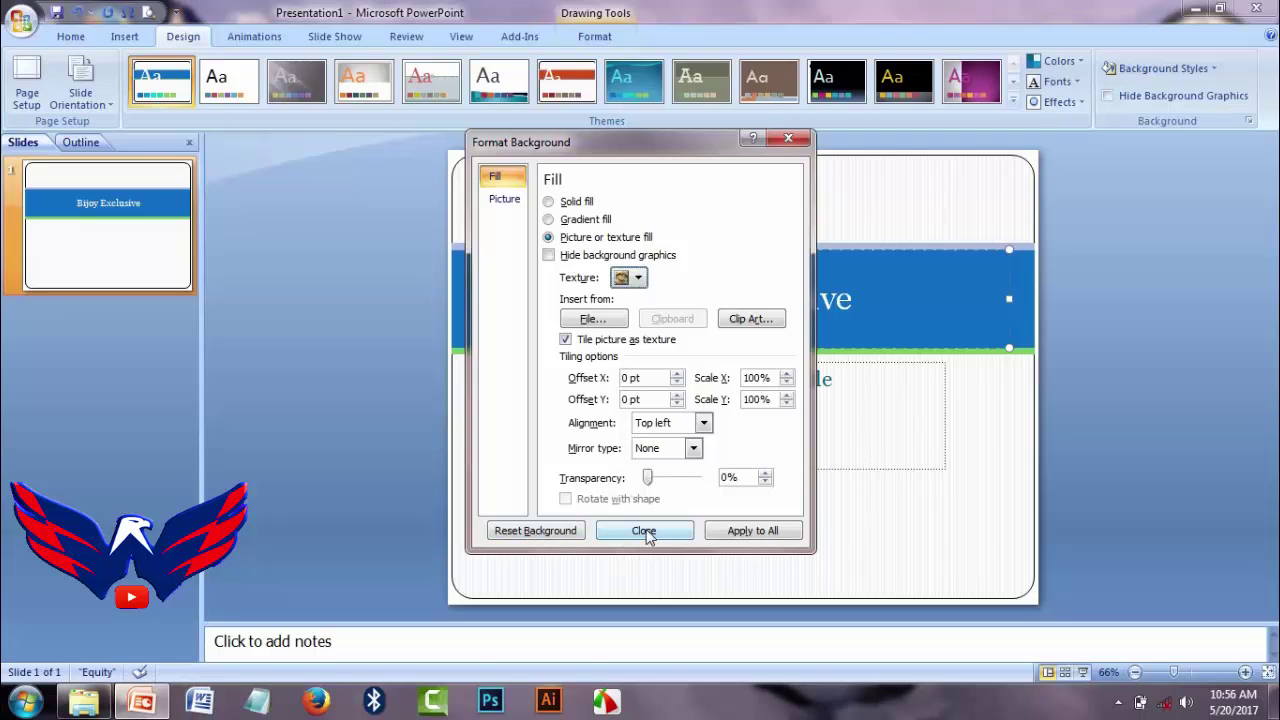
click(755, 531)
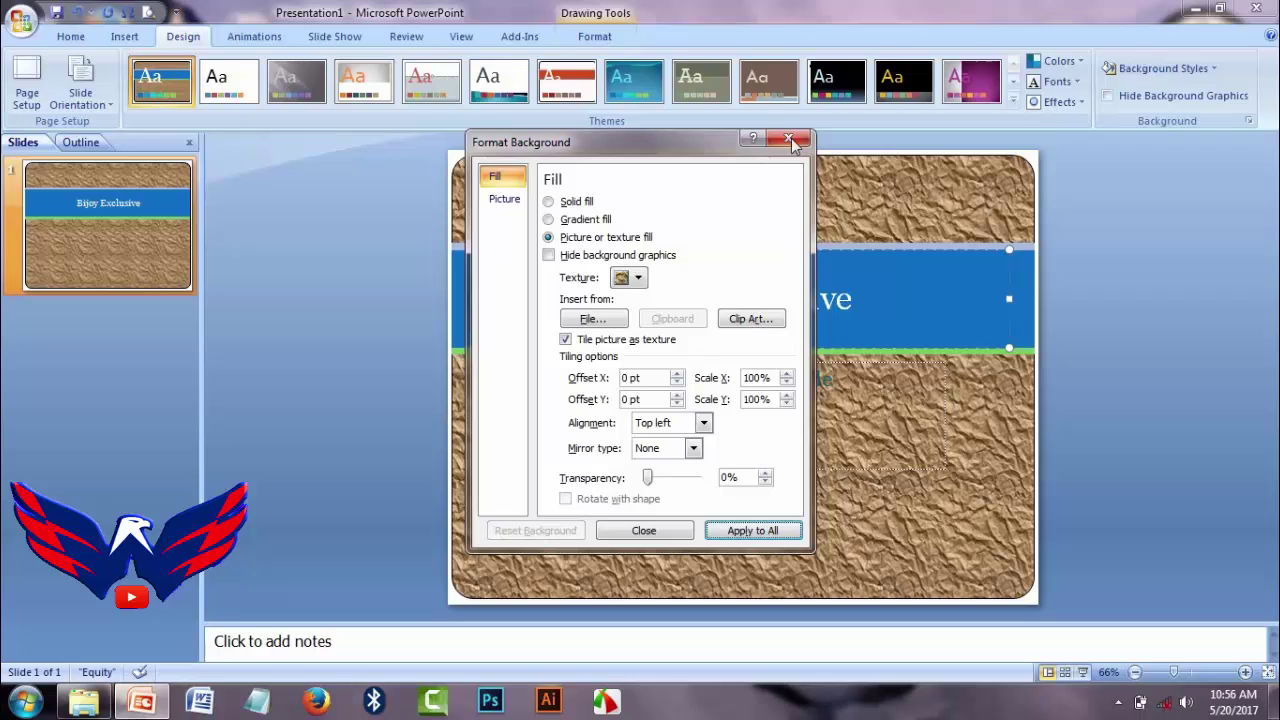
click(666, 530)
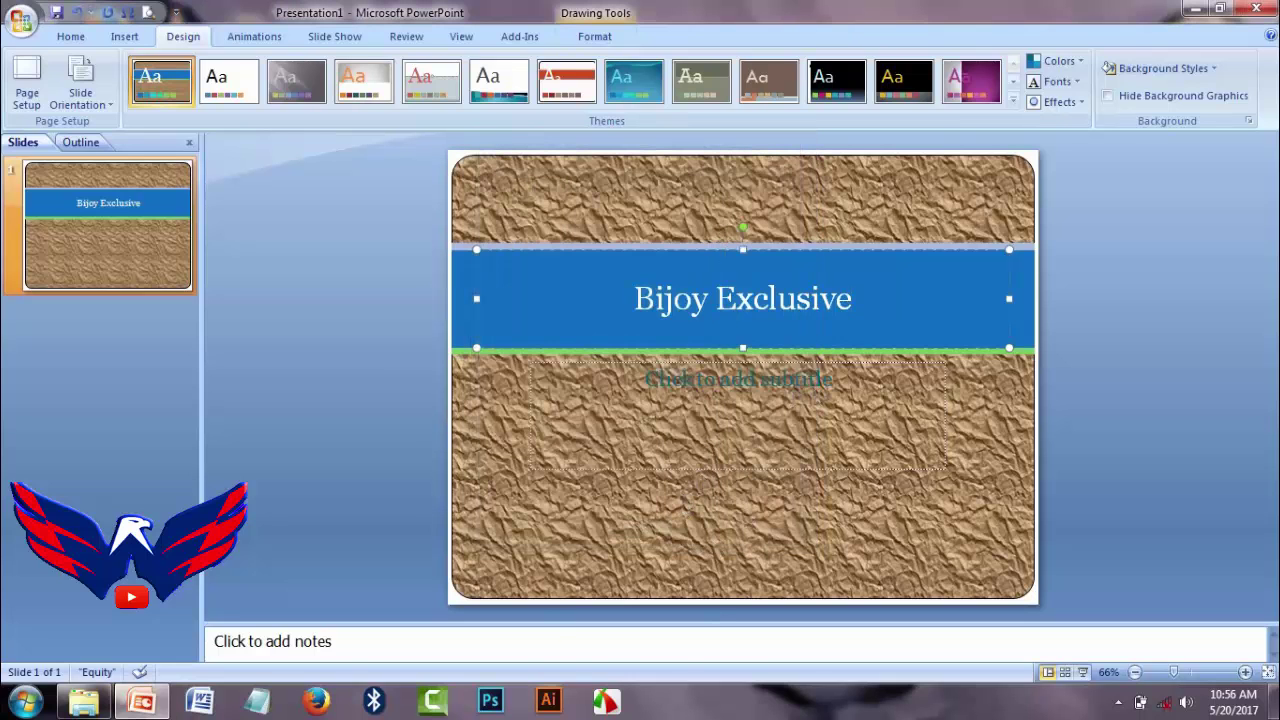
click(846, 391)
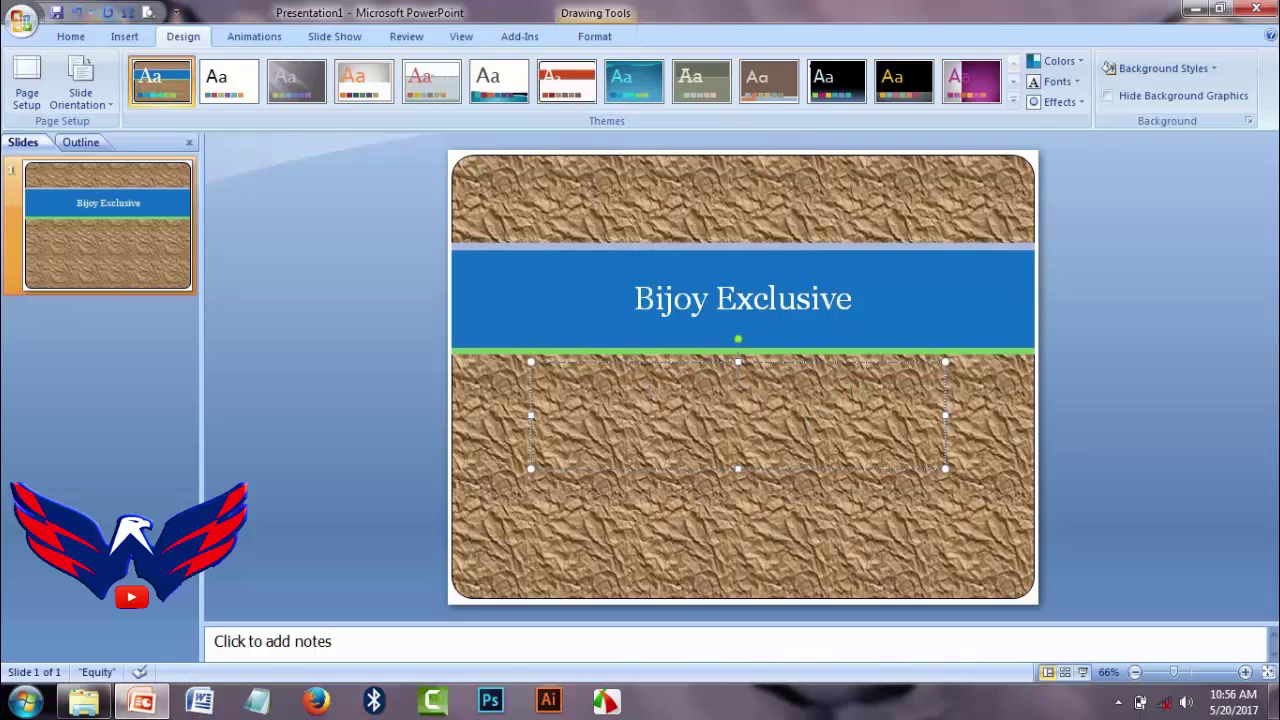
Step: Type 'dszghvryxcbvjhg' into the subtitle and colour that text white
click(140, 38)
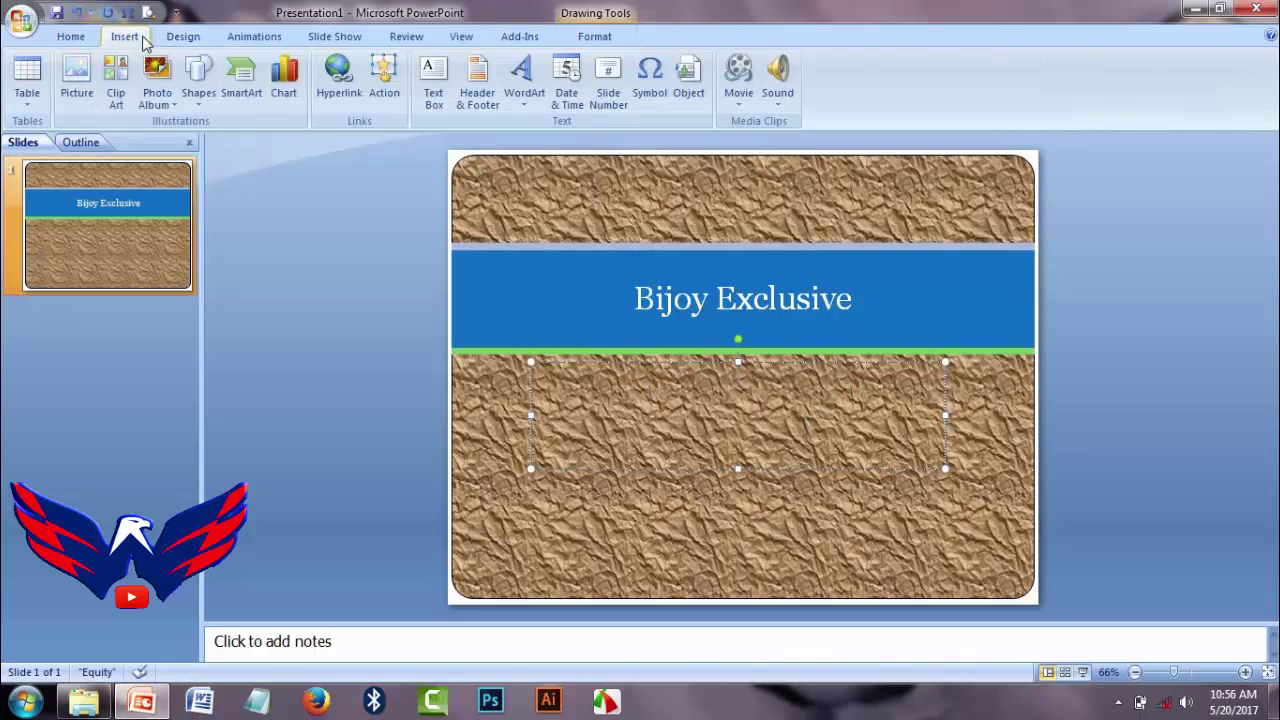
click(71, 37)
click(465, 96)
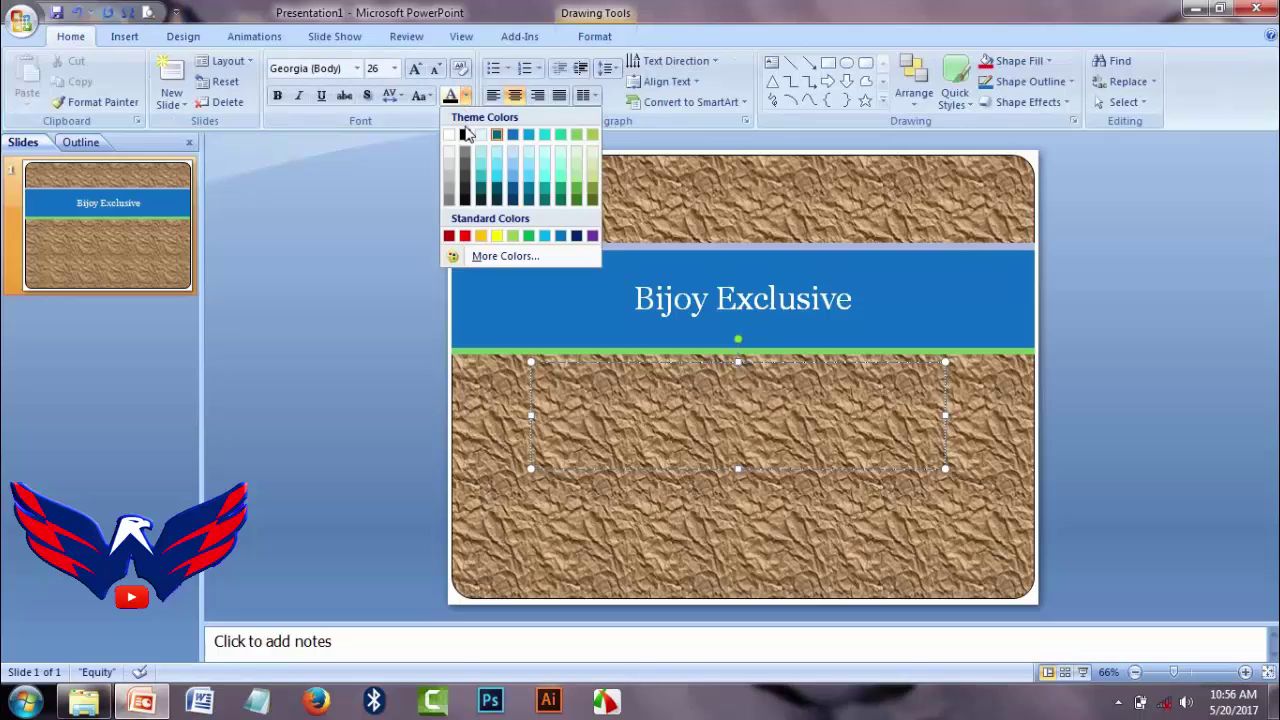
click(465, 150)
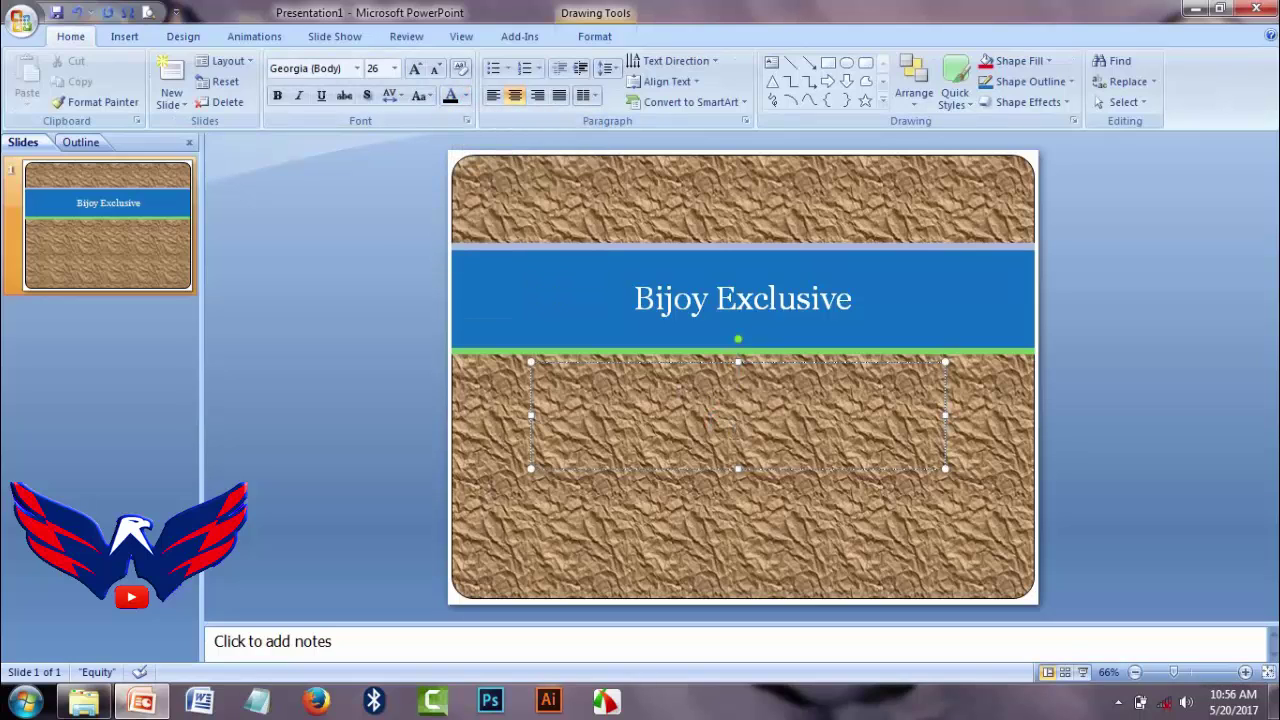
text(dszghvry)
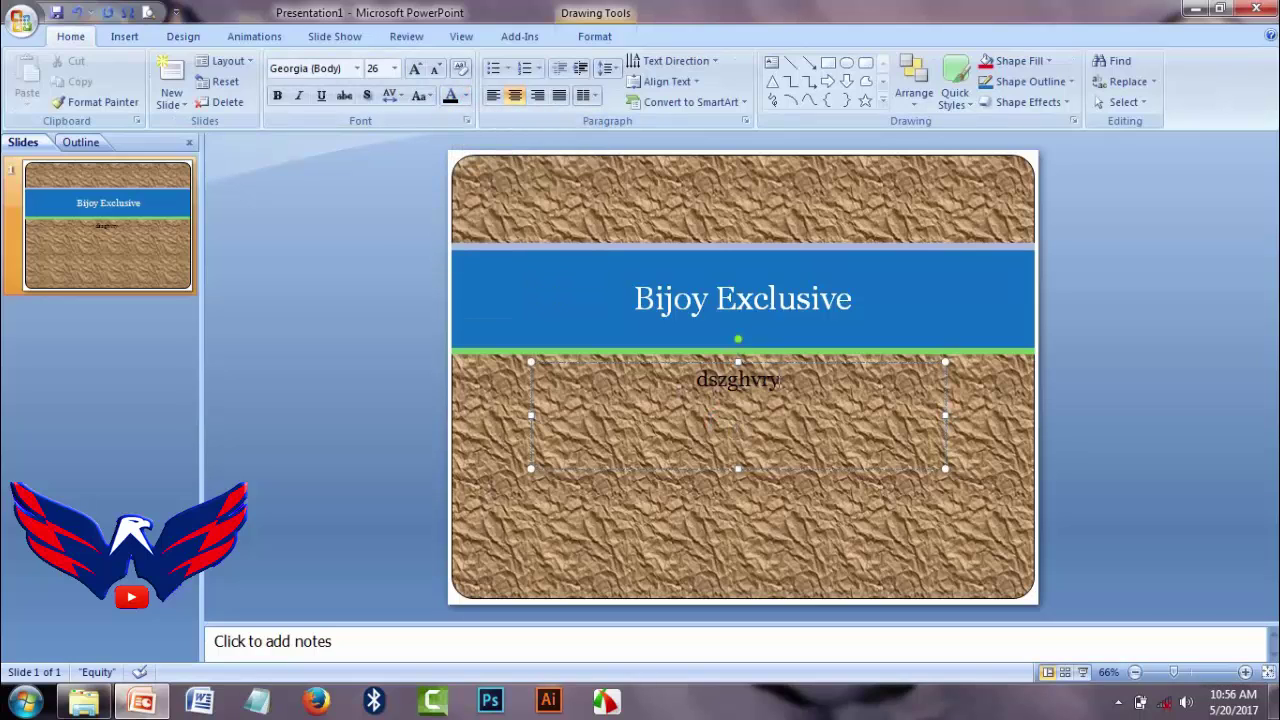
text(xcbvjhg)
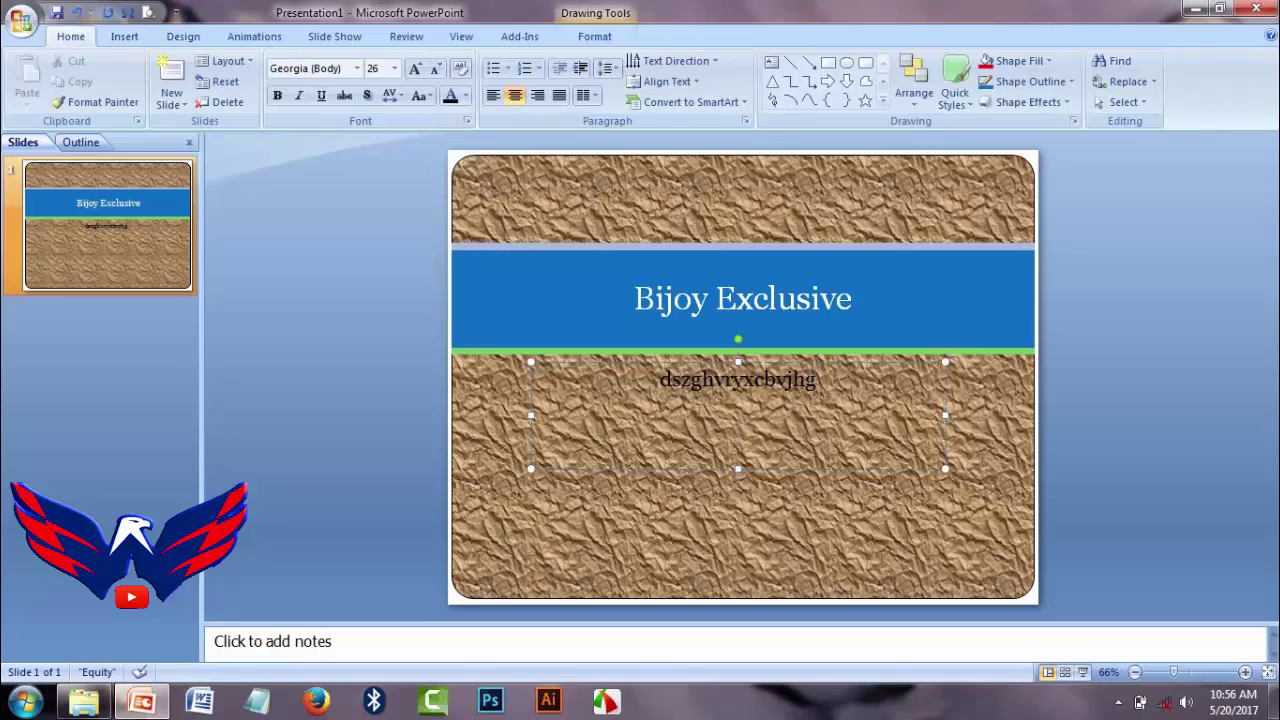
drag(818, 380, 658, 380)
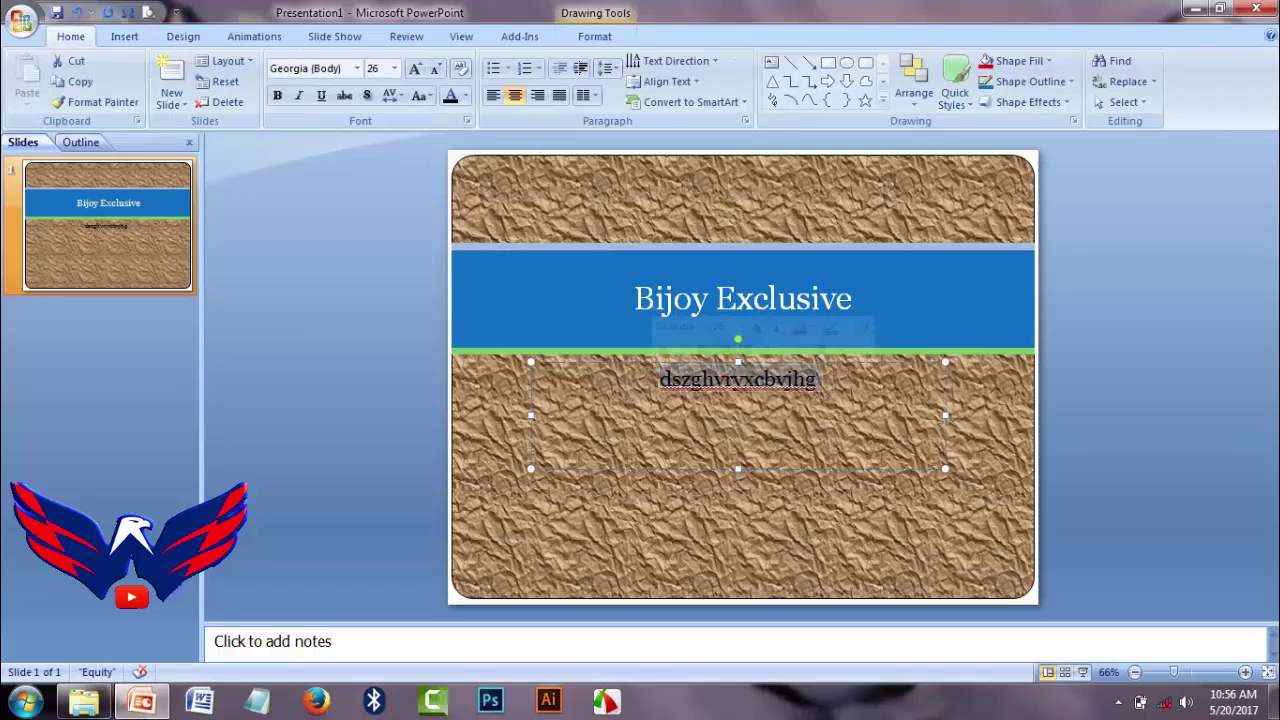
click(466, 97)
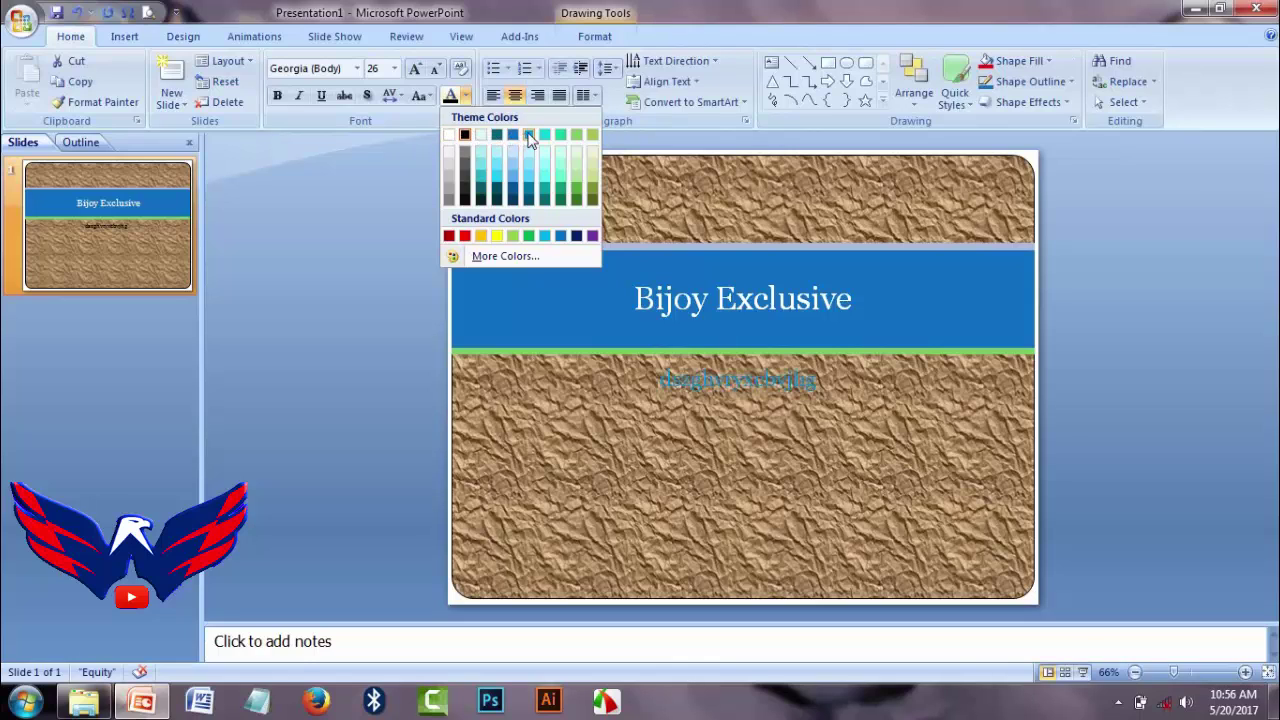
click(449, 134)
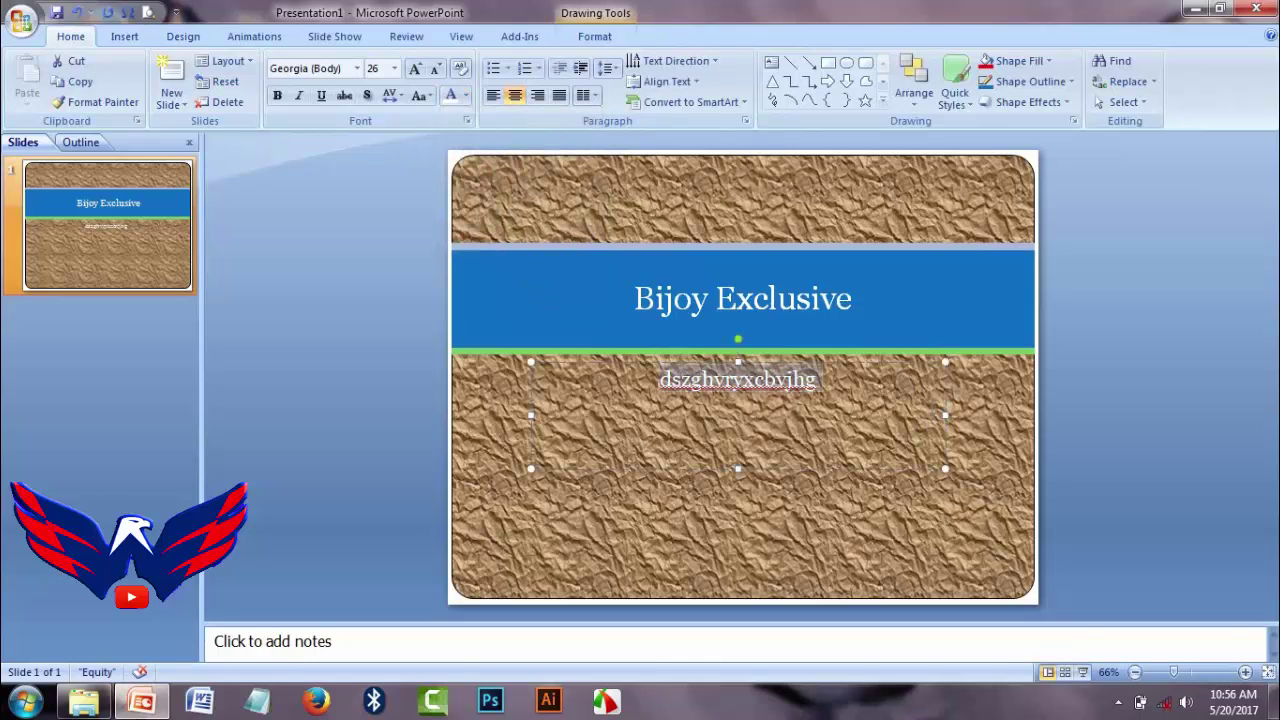
click(738, 379)
click(183, 36)
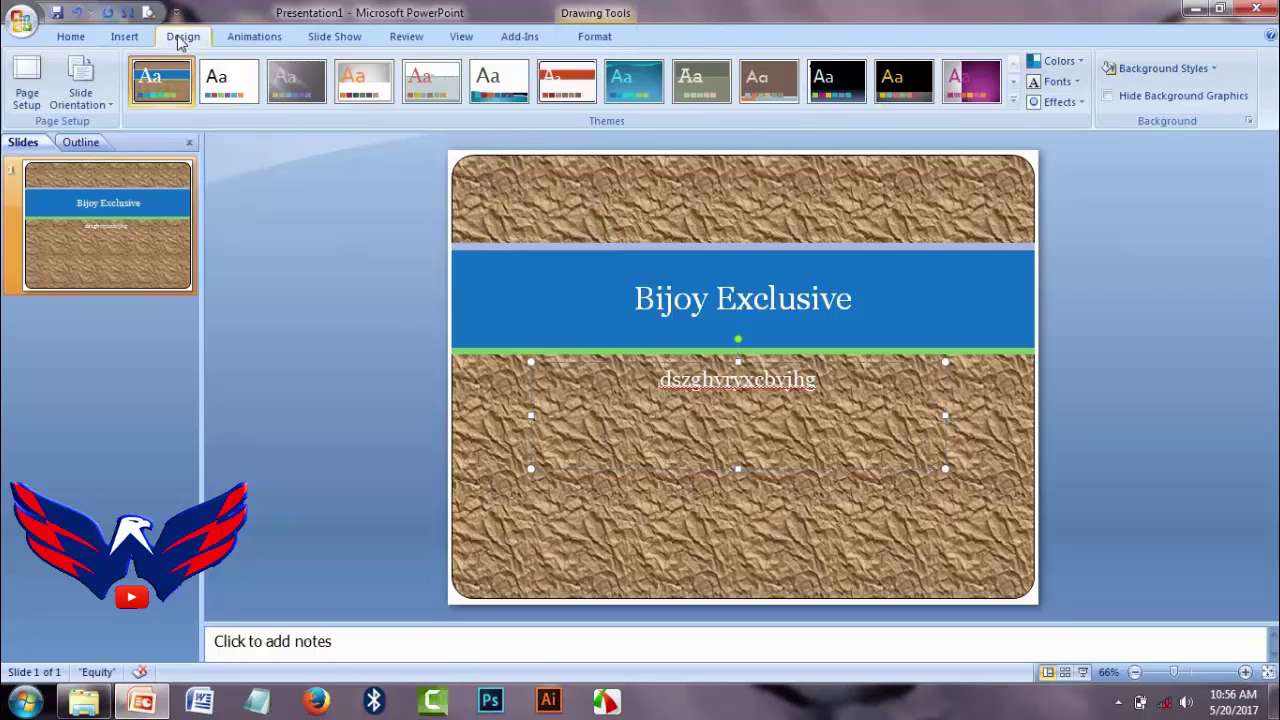
Step: Show the Animations ribbon with the slide's transition settings
click(256, 37)
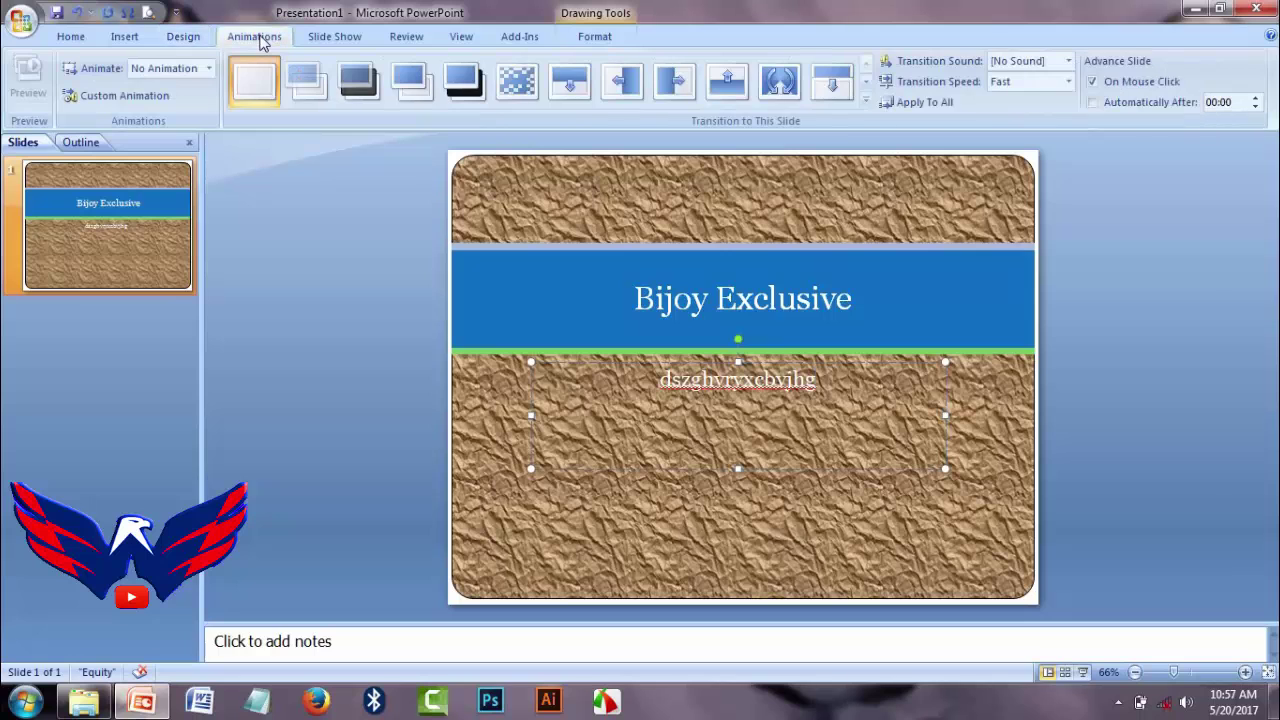